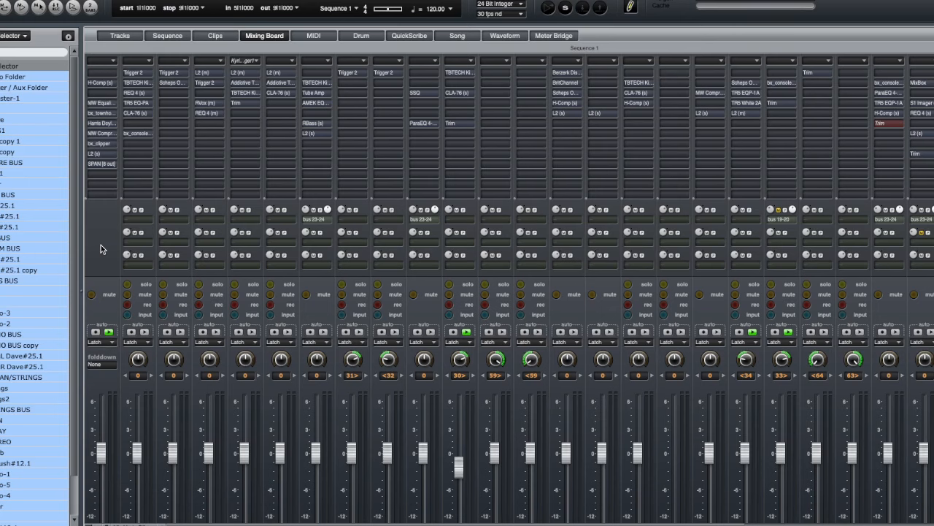
- Play the song and scroll through the mixing board to review the channel strips
key("space")
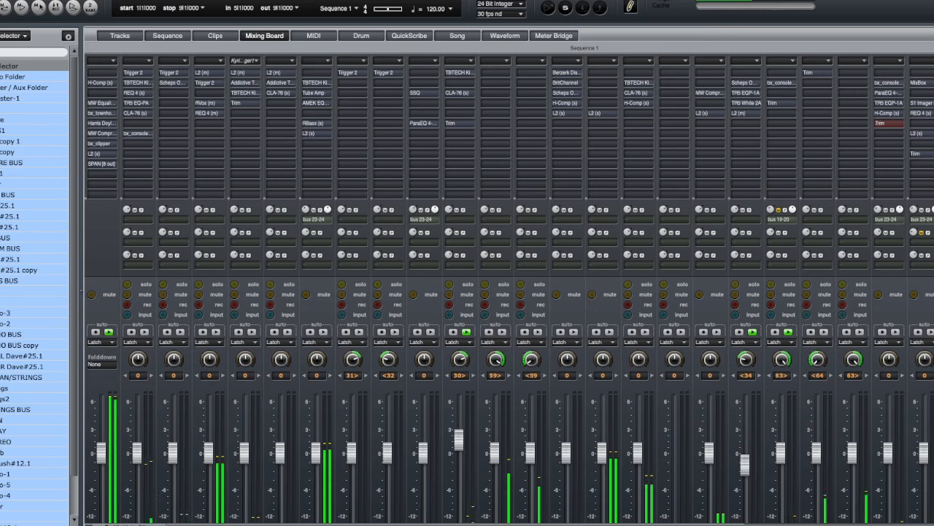
scroll(510, 292, "down", 3)
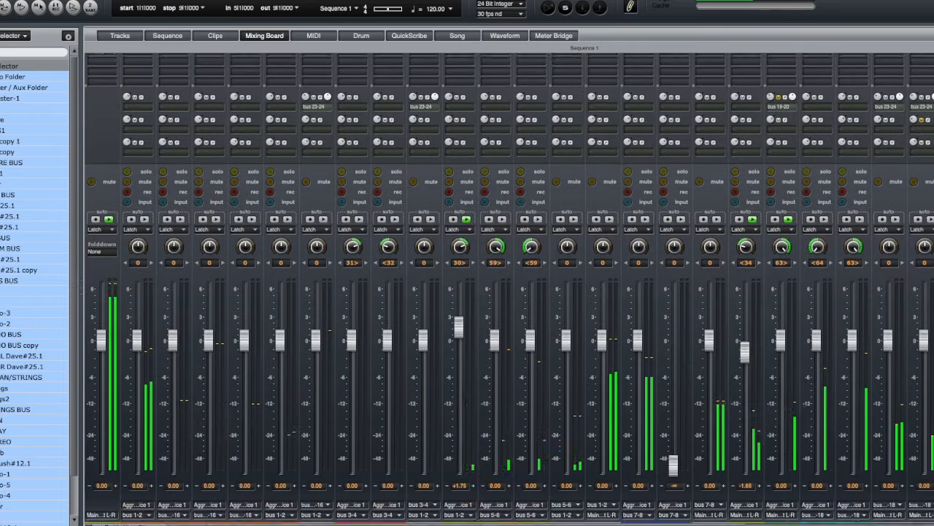
scroll(684, 493, "down", 1)
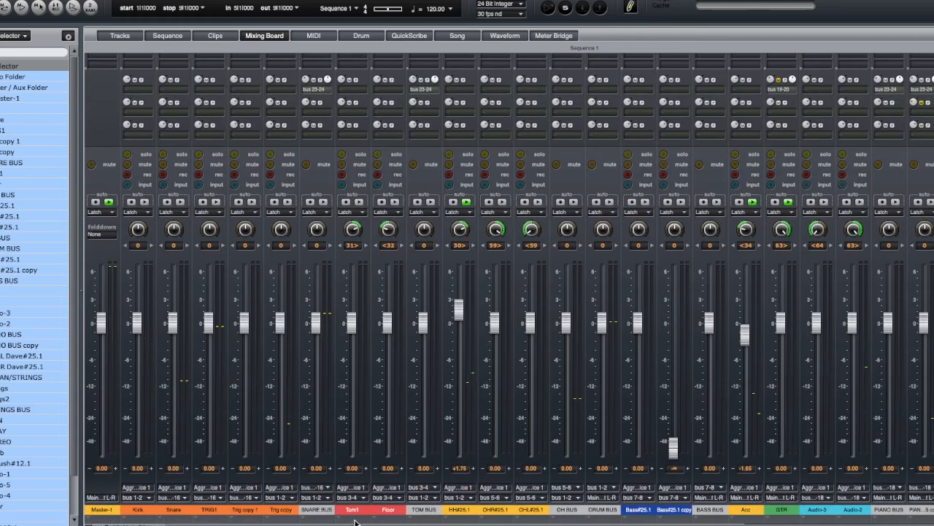
scroll(114, 125, "up", 4)
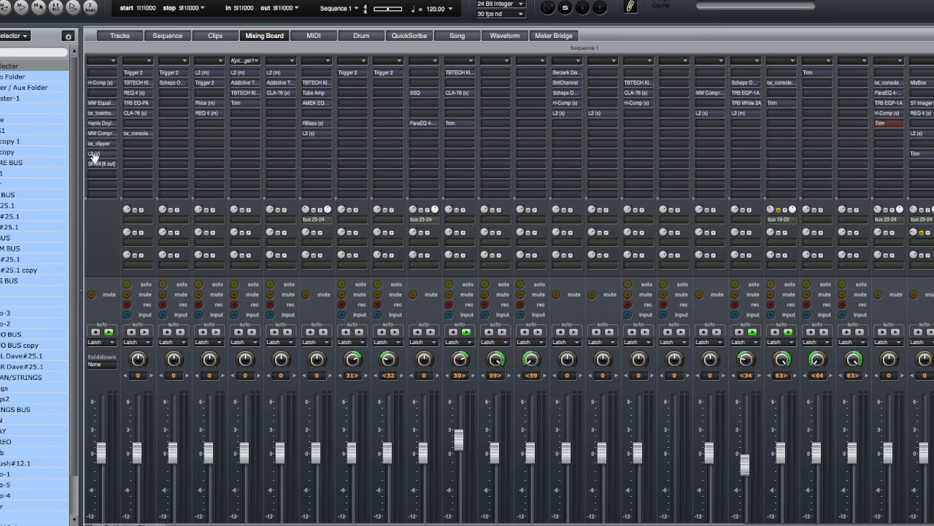
- Resume playback, bypass all inserts on the Master-1 channel, and raise its fader
key("space")
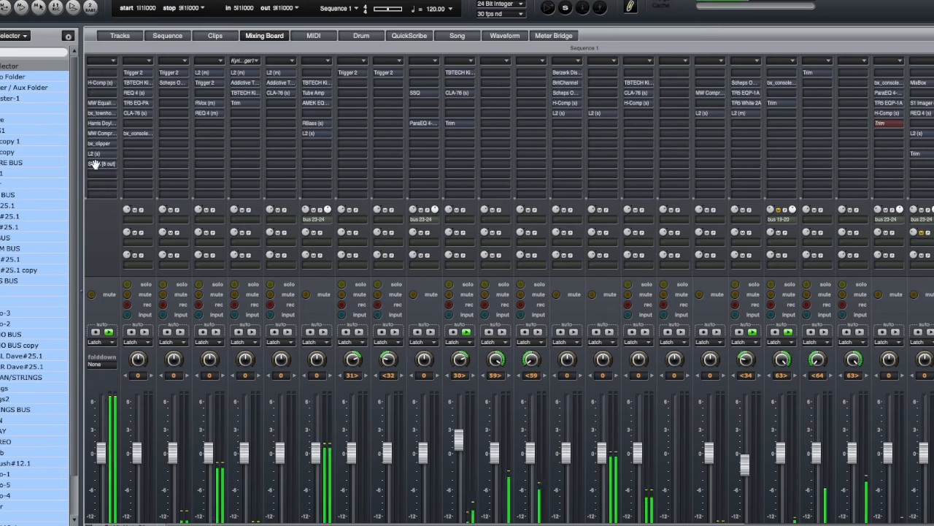
left_click(103, 63)
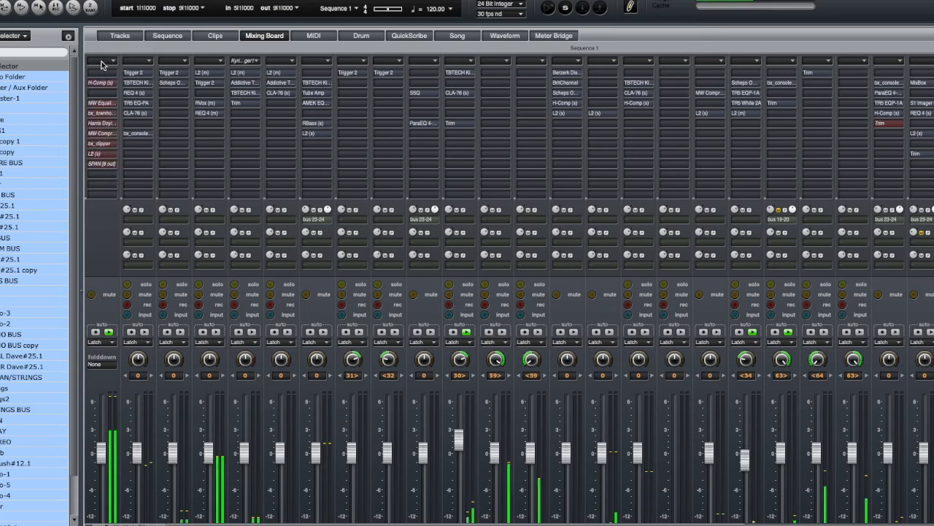
left_click_drag(102, 453, 105, 413)
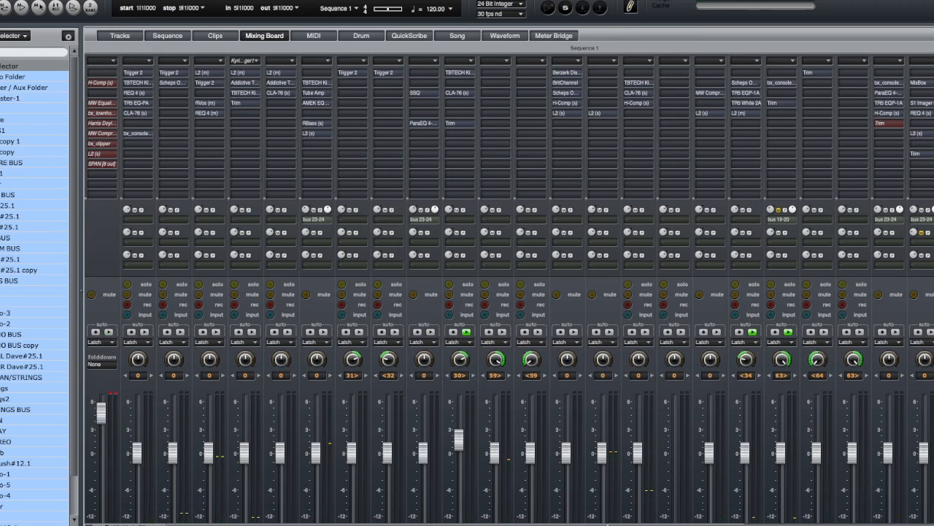
- Solo the MAIN channel and bypass all of its inserts
scroll(509, 291, "right", 10)
scroll(509, 291, "down", 5)
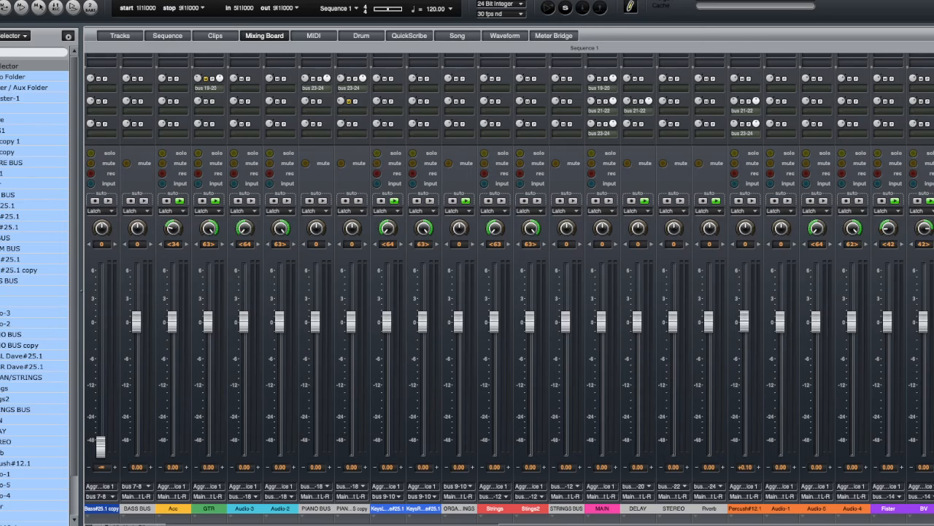
scroll(732, 251, "up", 5)
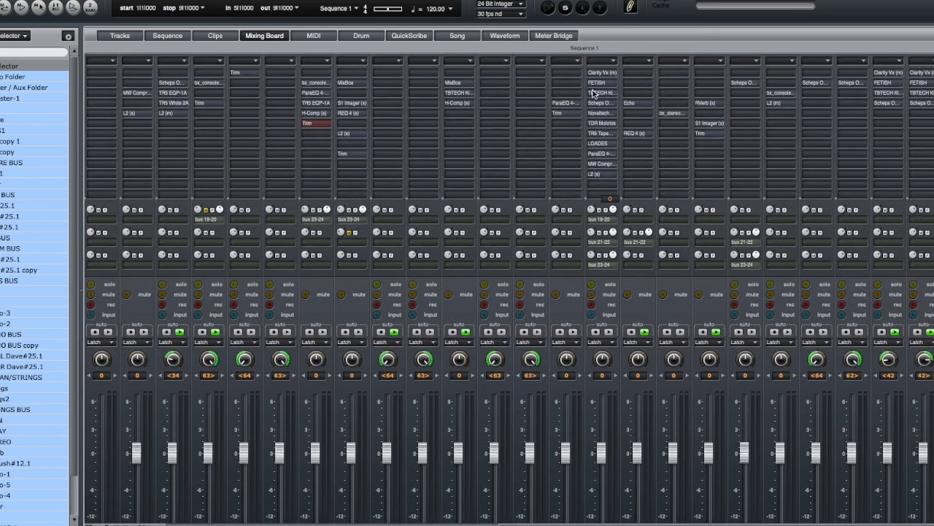
left_click(608, 286)
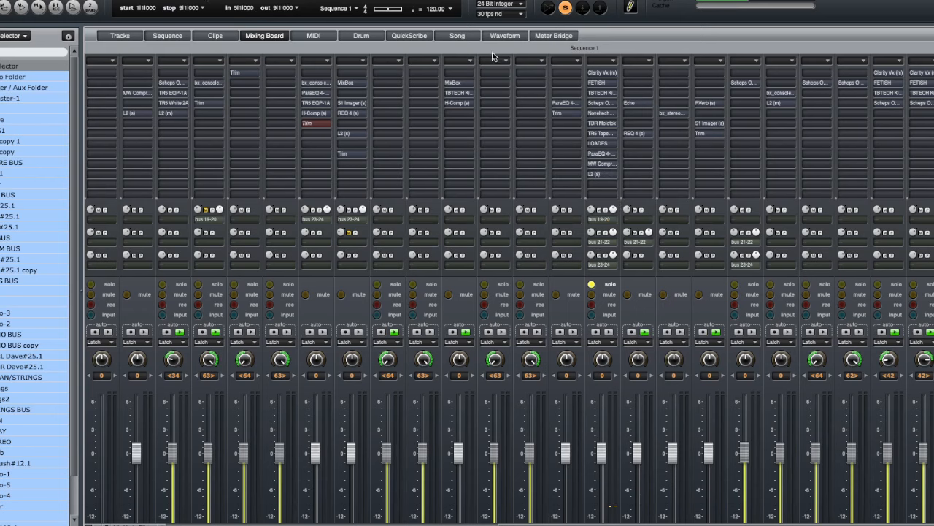
left_click(605, 61)
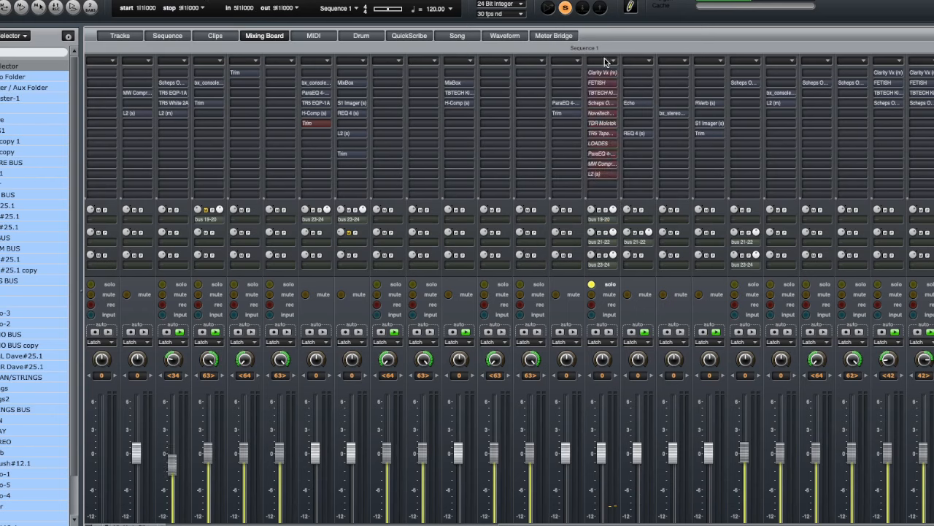
- Mute the DELAY, STEREO and Rverb channels
left_click_drag(639, 294, 708, 296)
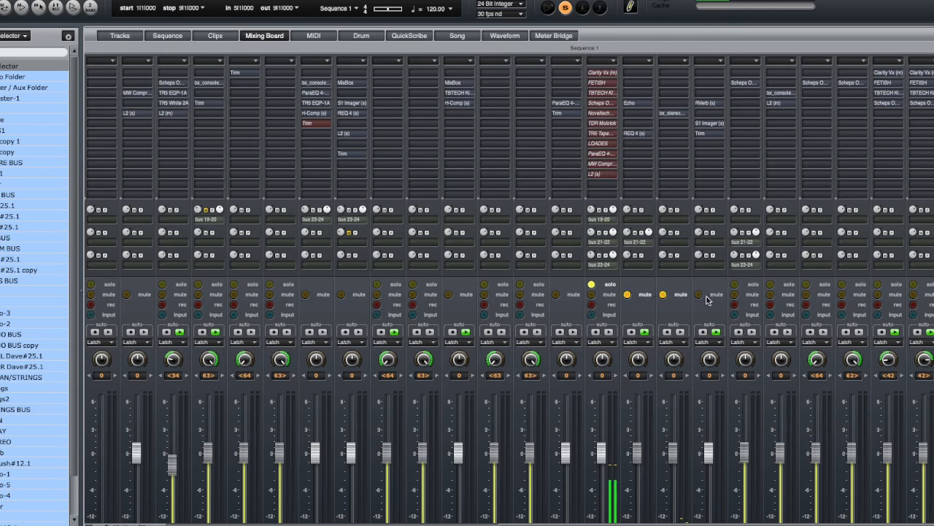
scroll(860, 173, "down", 5)
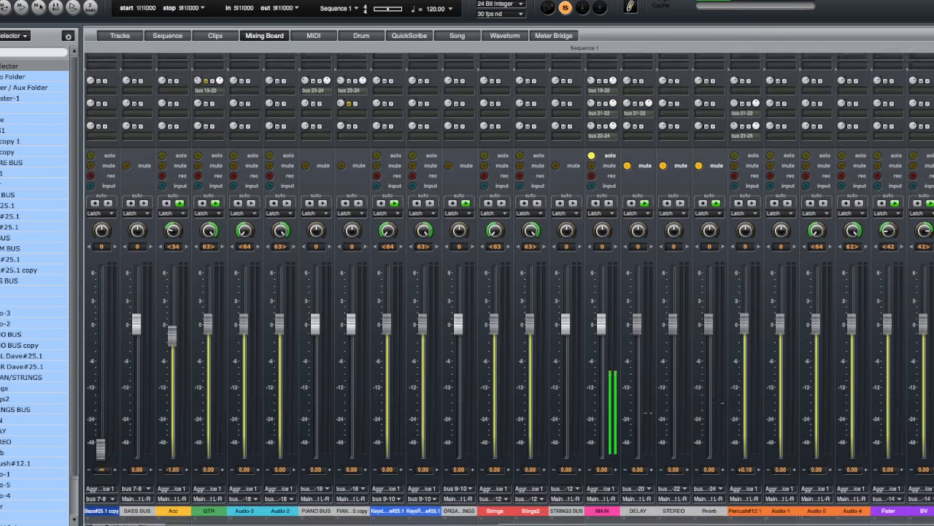
scroll(859, 173, "up", 5)
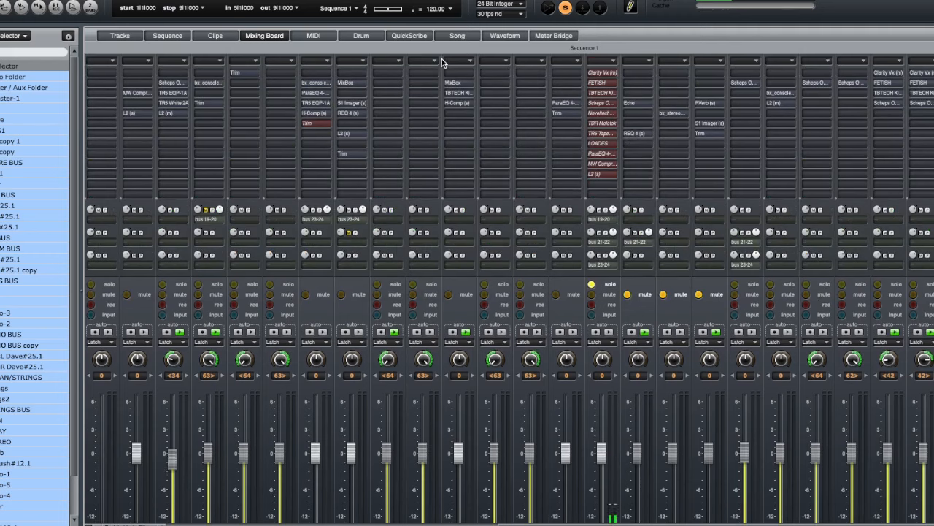
- Open the Clarity Vx insert on the MAIN channel and switch its bypass off during playback
left_click(602, 71)
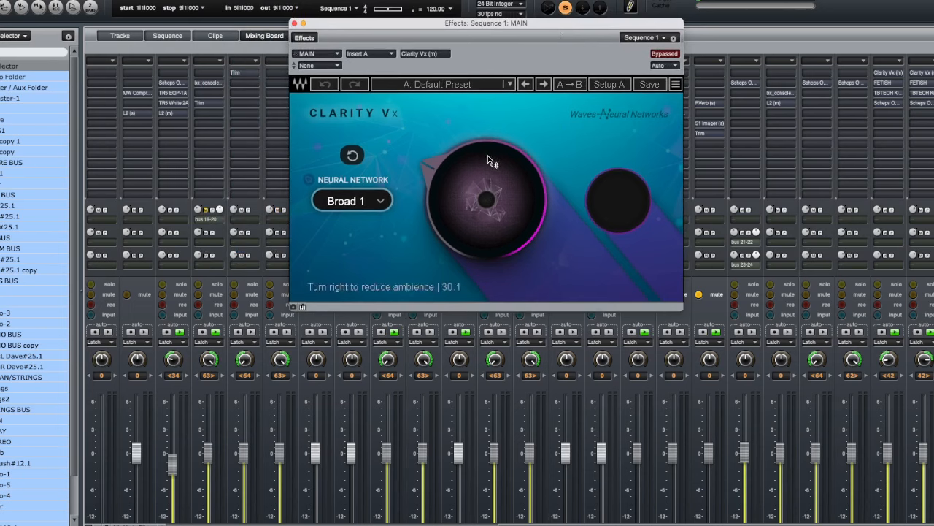
key("space")
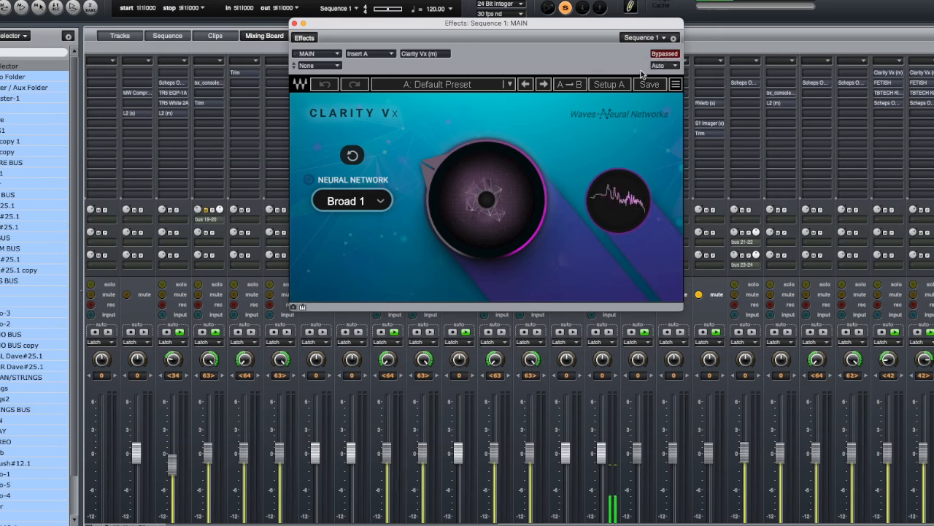
left_click(659, 54)
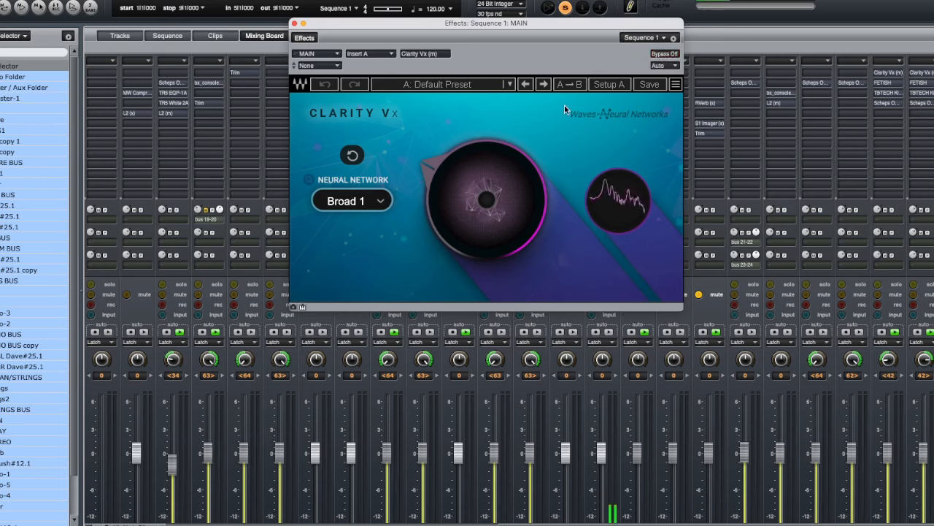
- Sweep the Clarity Vx ambience reduction knob up to 100 and back down, then close the plugin window
left_click_drag(487, 199, 487, 161)
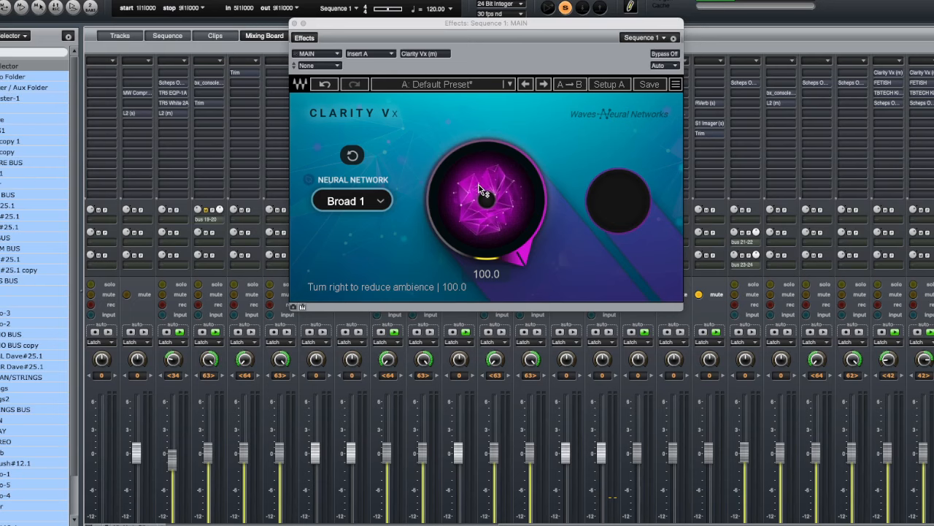
left_click_drag(479, 184, 479, 252)
left_click_drag(479, 175, 479, 177)
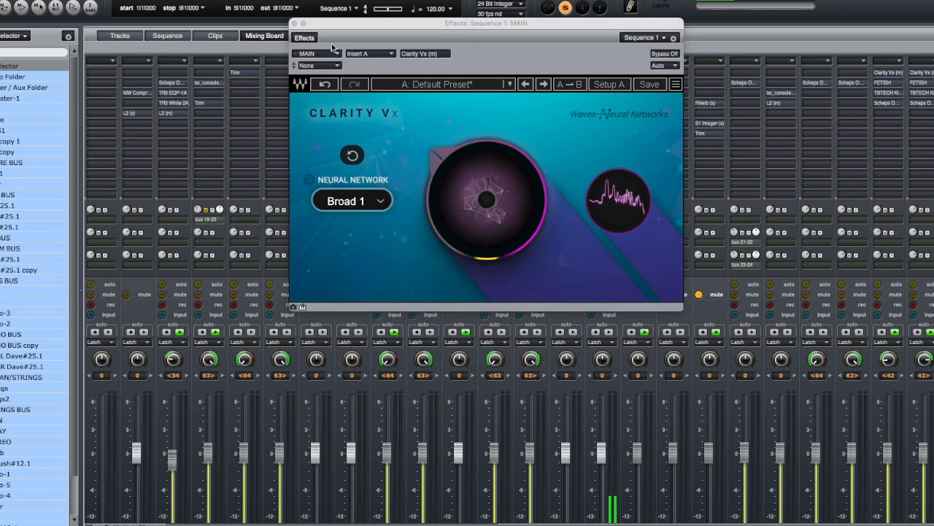
left_click(294, 24)
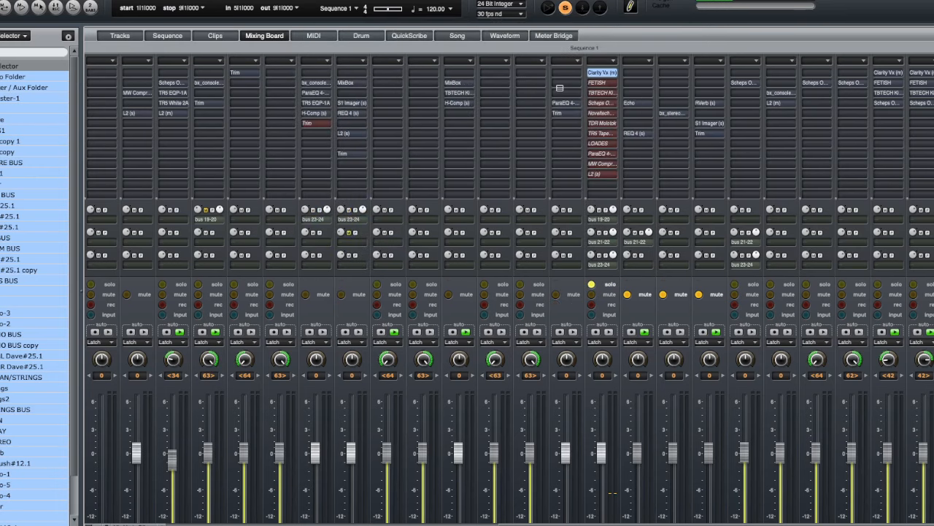
- Open the FETISH compressor insert on MAIN, switch its bypass off, and close the plugin window
double_click(599, 82)
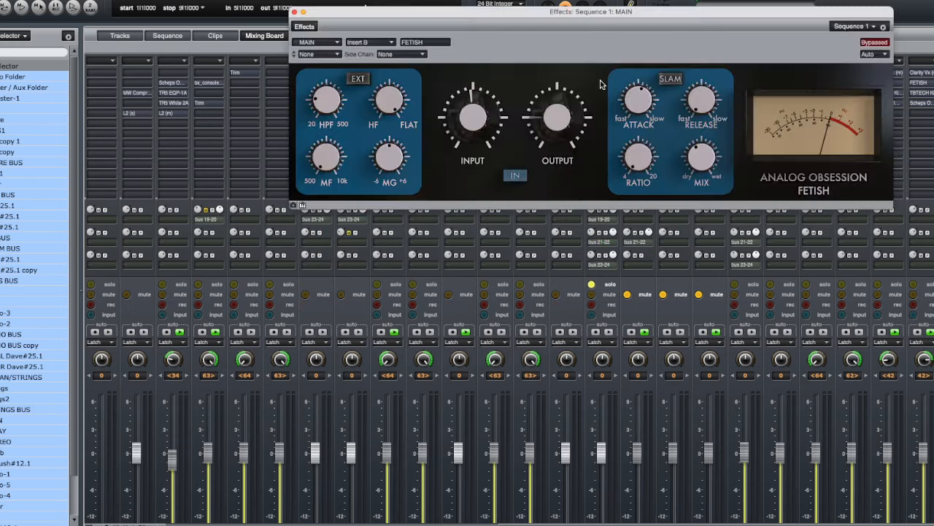
left_click_drag(669, 11, 613, 61)
mouse_move(643, 184)
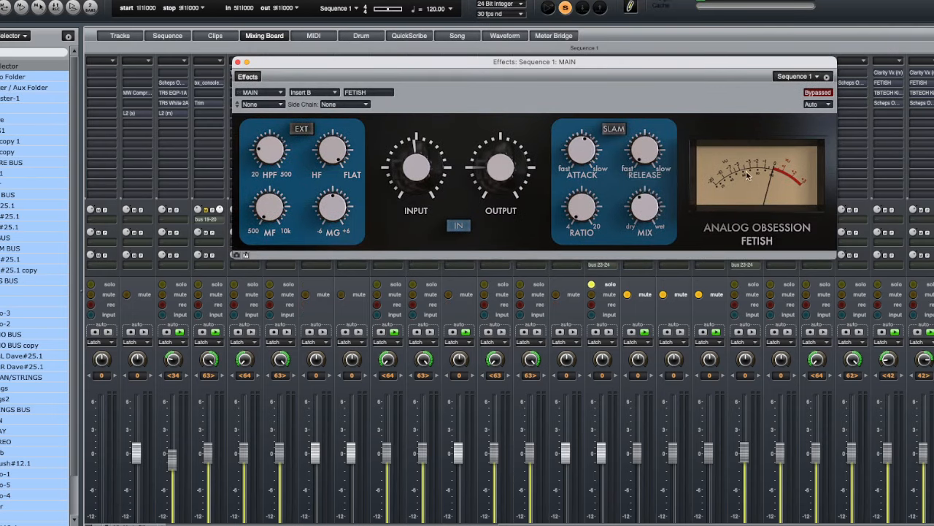
left_click(808, 95)
mouse_move(641, 213)
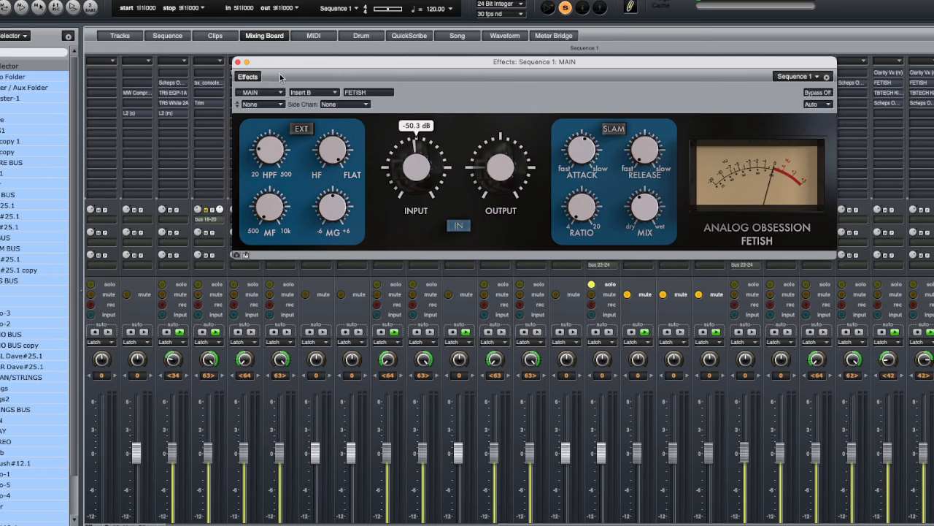
left_click_drag(347, 62, 347, 64)
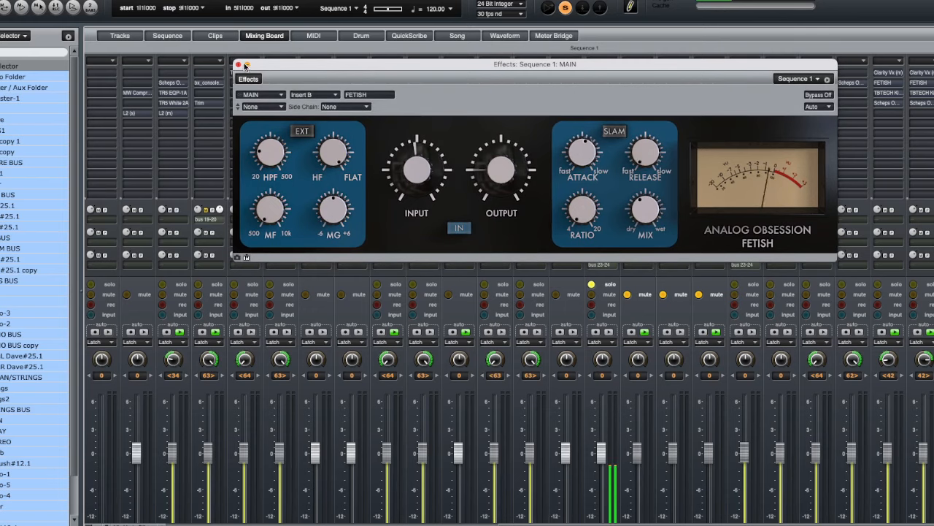
left_click(239, 66)
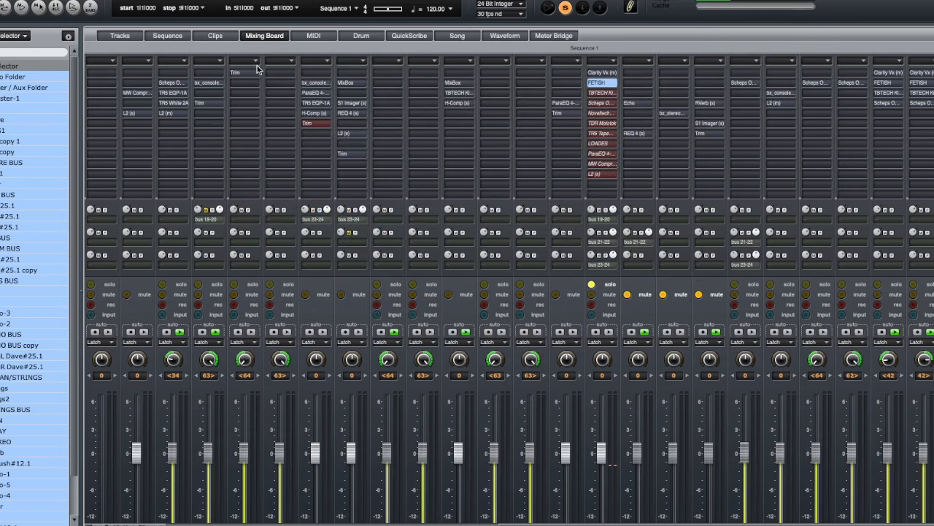
- Open the TBTECH Kirchhoff-EQ insert on the MAIN channel and move its window into view
left_click(597, 92)
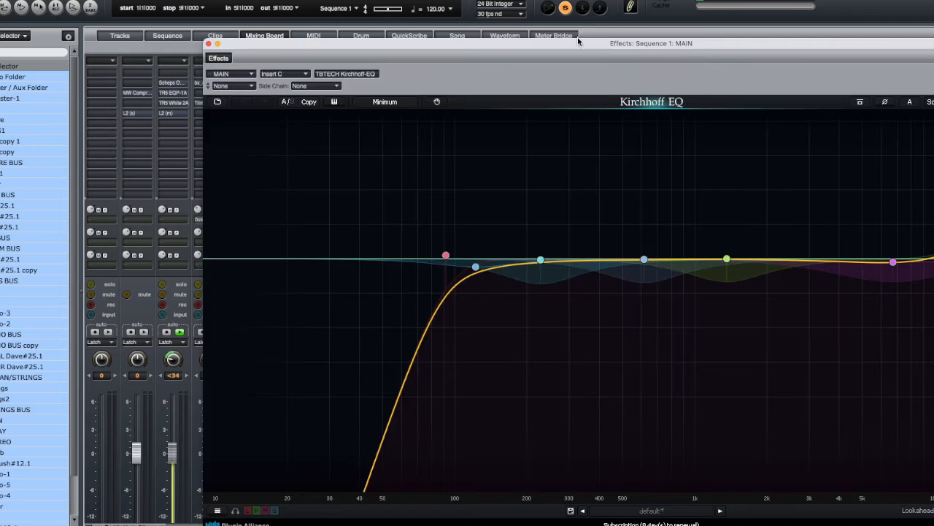
left_click_drag(577, 47, 514, 44)
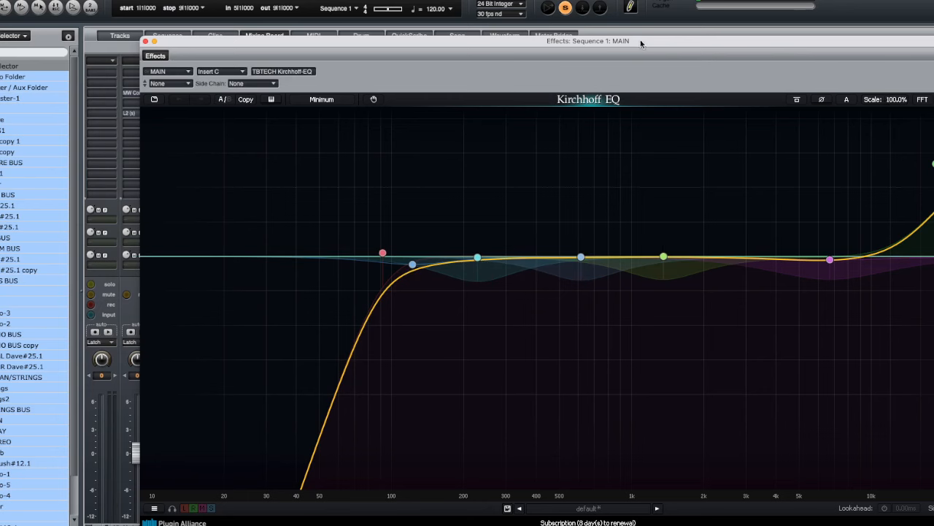
left_click_drag(640, 39, 625, 35)
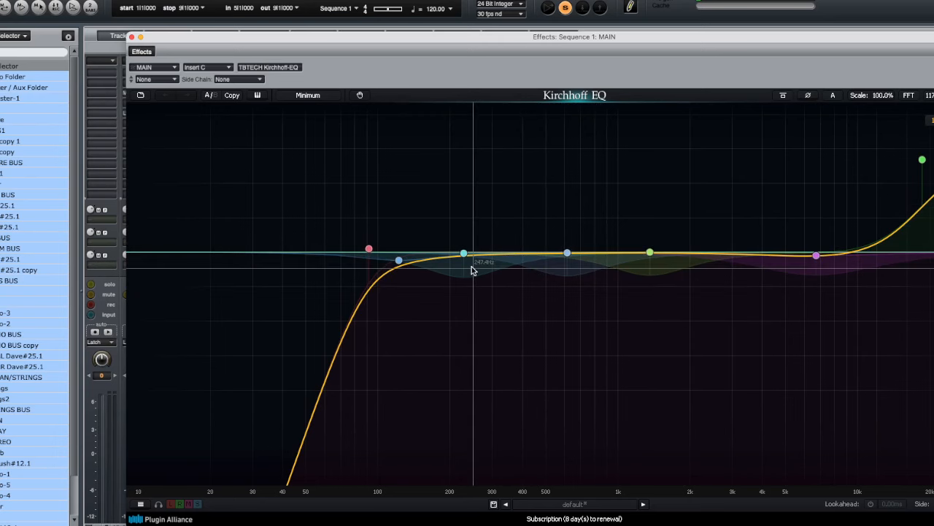
- Start and stop playback repeatedly to watch the Kirchhoff EQ spectrum, then close the EQ window
key("space")
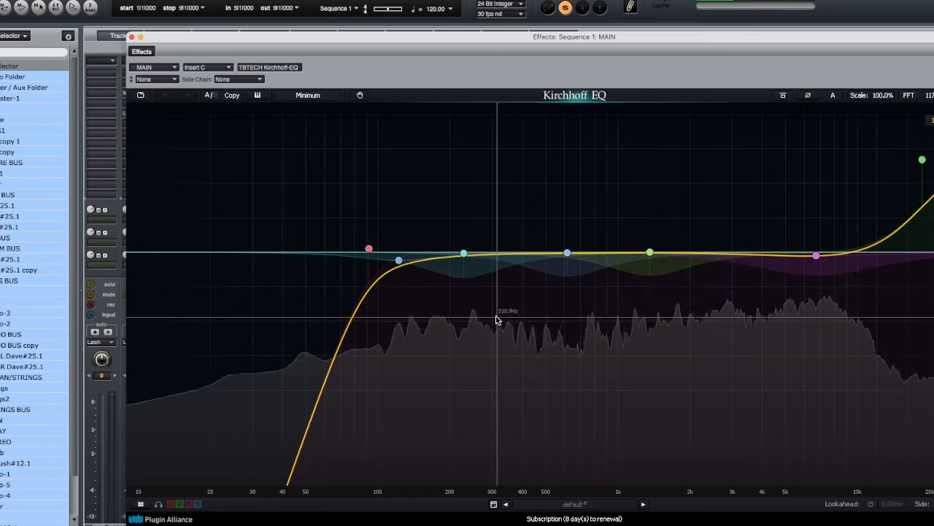
key("space")
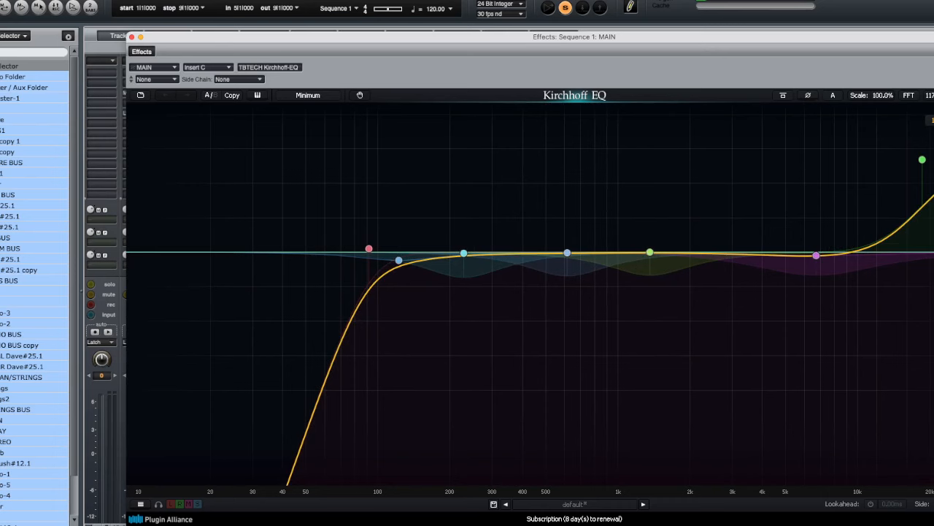
key("space")
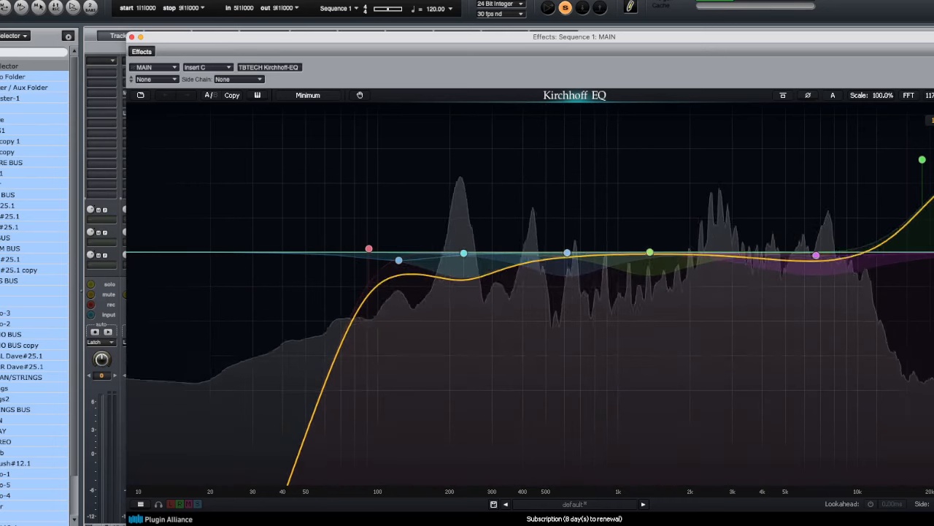
key("space")
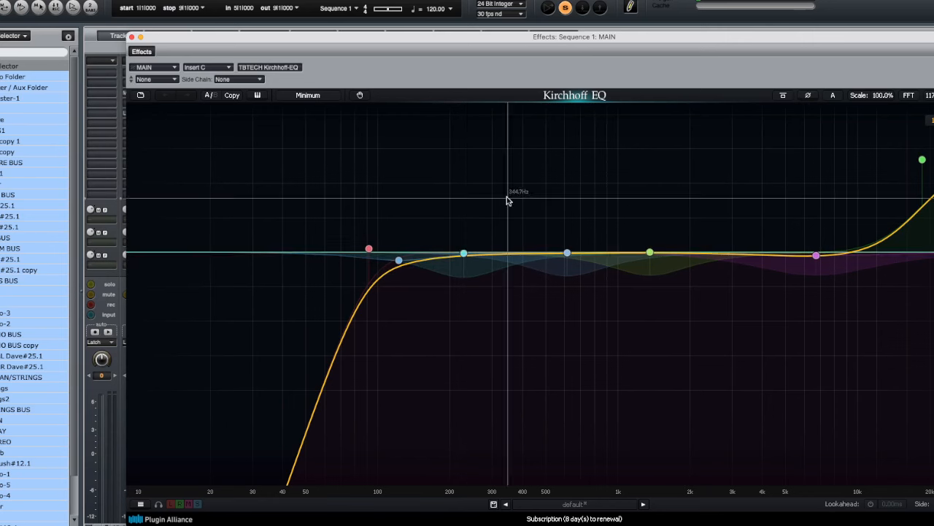
key("space")
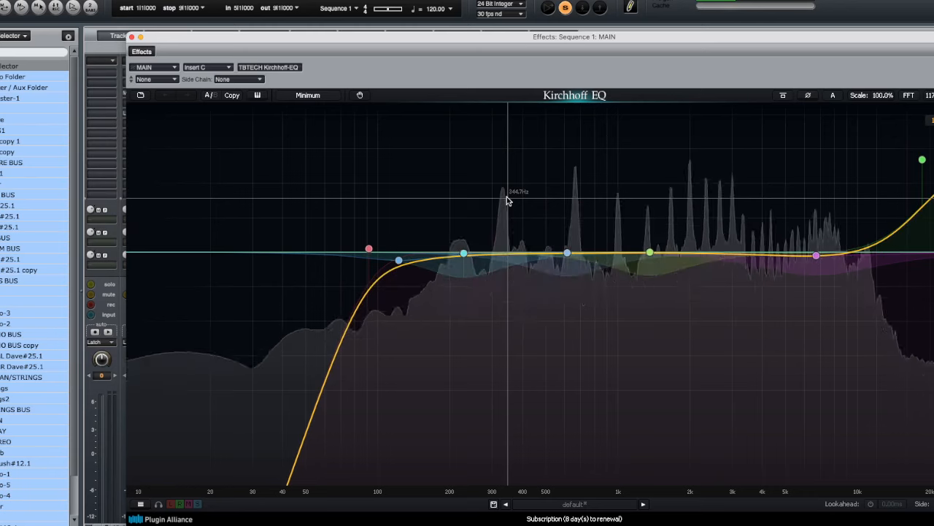
key("space")
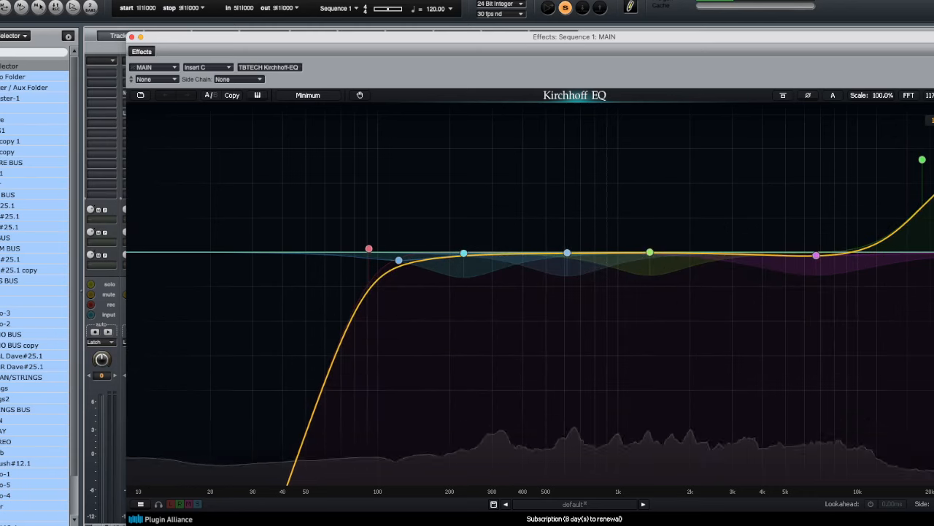
key("space")
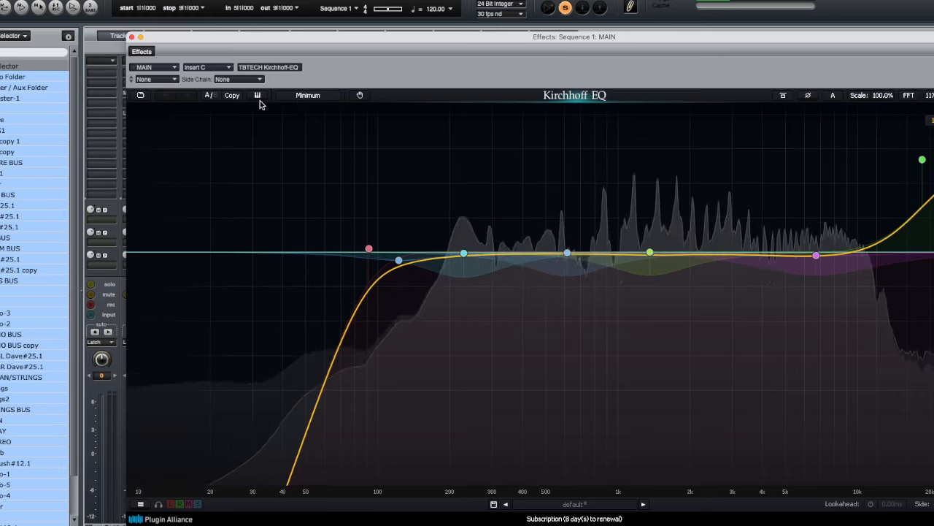
left_click(132, 38)
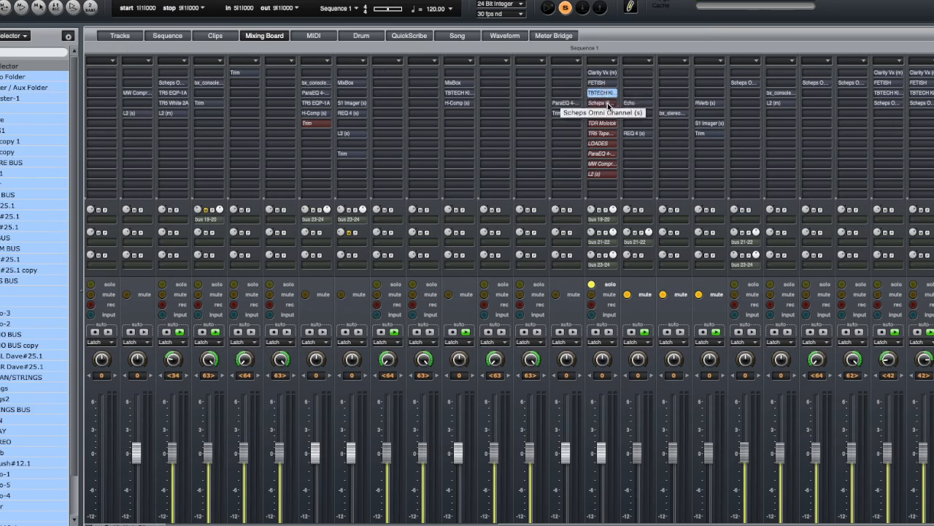
- Open the Scheps Omni Channel insert on MAIN, nudge its low-cut filter knob, and close the plugin window
left_click(607, 105)
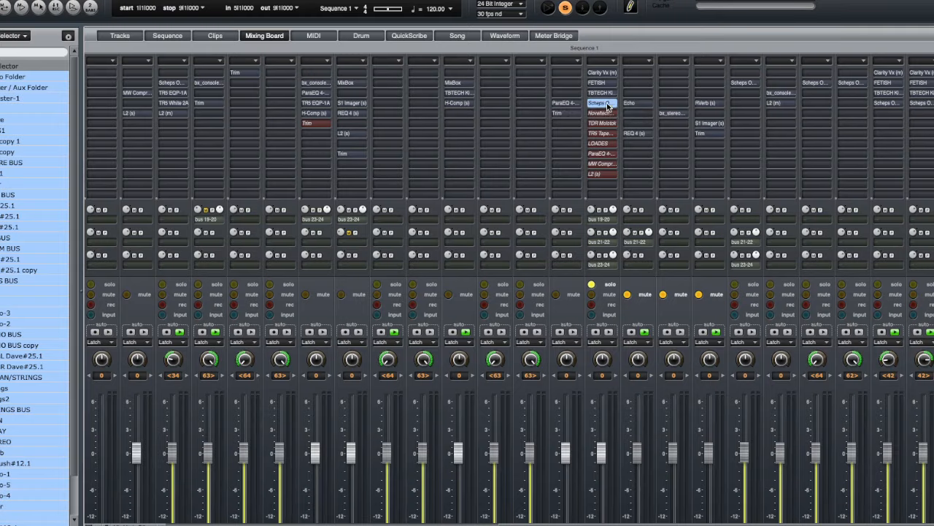
left_click_drag(502, 1, 533, 1)
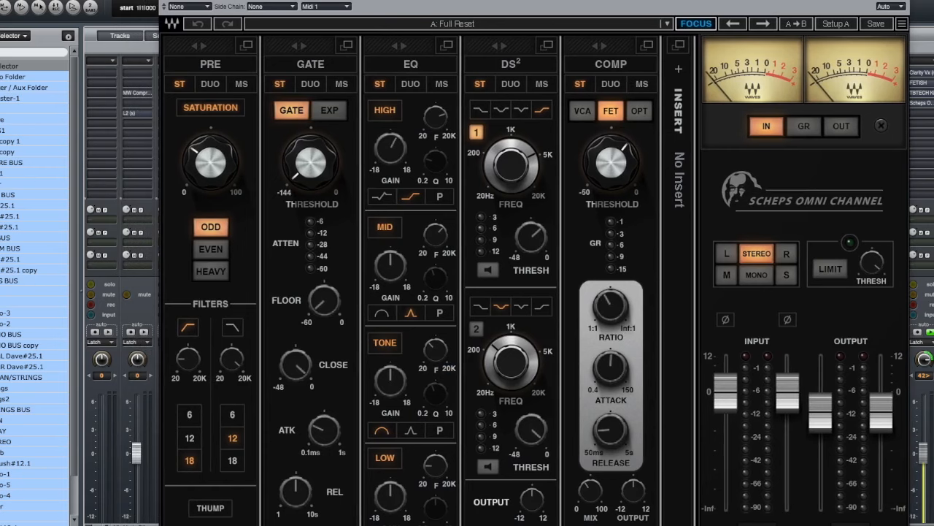
left_click_drag(195, 361, 195, 356)
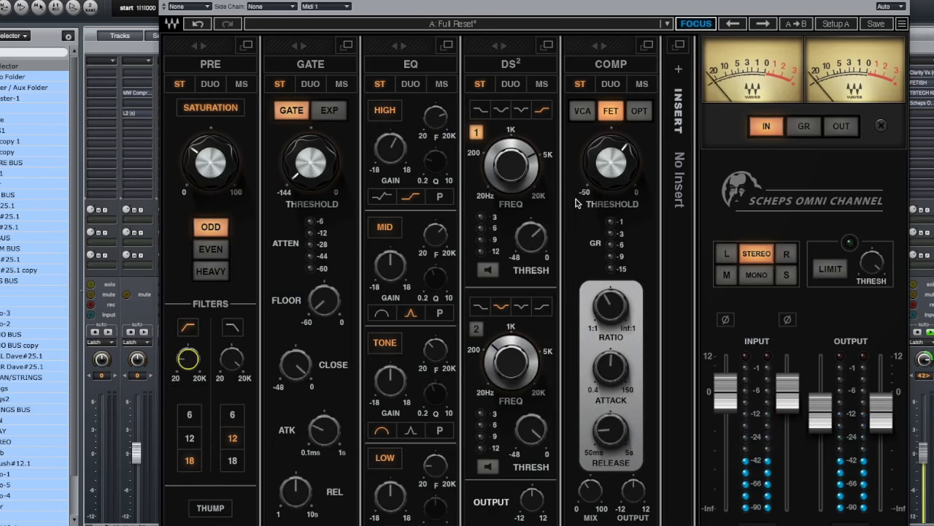
mouse_move(562, 1)
left_mouse_down()
mouse_move(650, 0)
mouse_move(558, 1)
left_mouse_up()
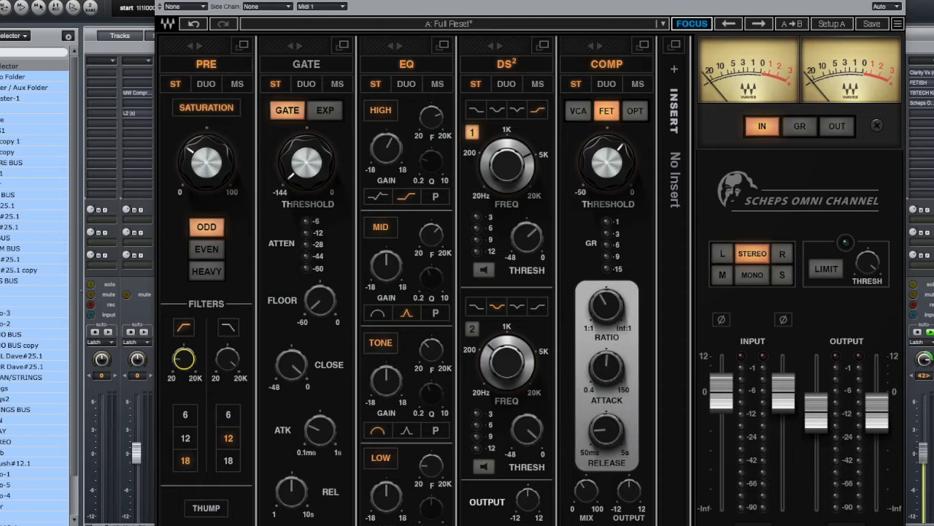
key("super+w")
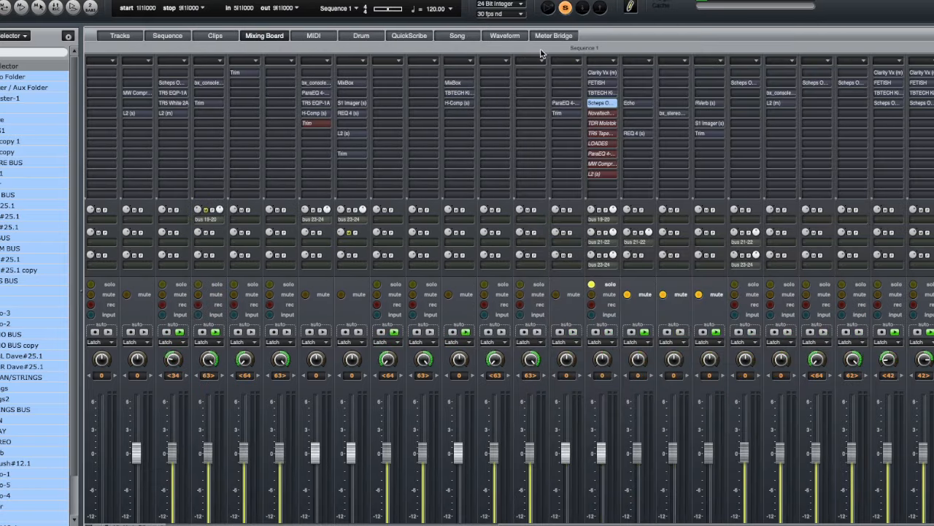
- Open the Novaltech Vocal Enhancer insert on MAIN, switch its bypass off, nudge the Enhancement knob, and close the window
left_click(600, 114)
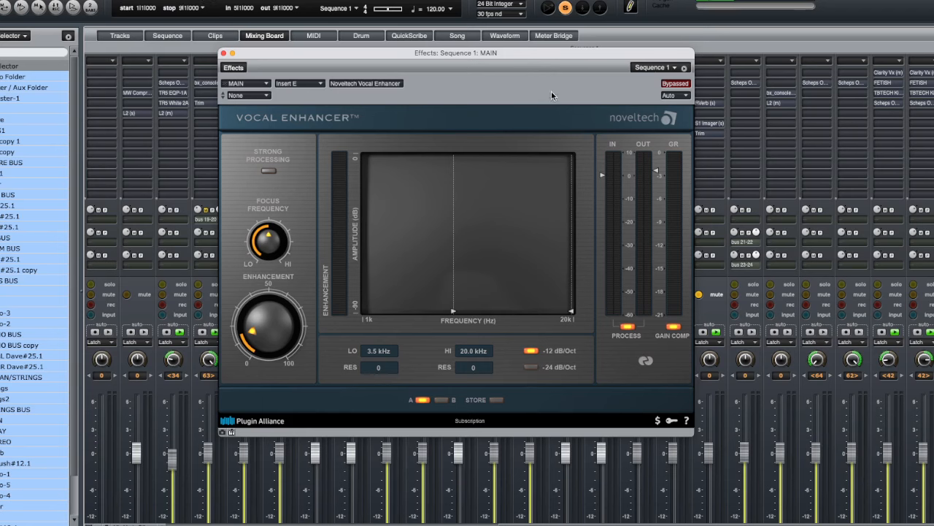
left_click(673, 84)
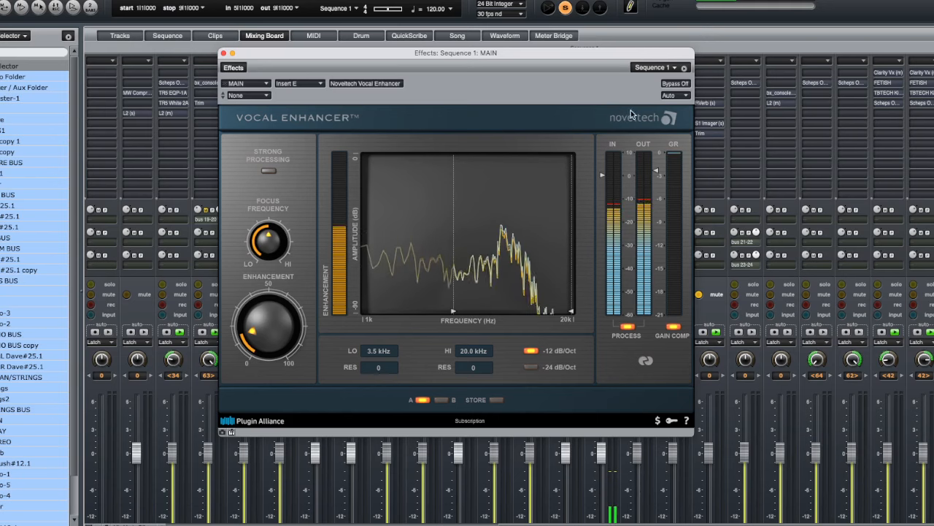
left_click(674, 84)
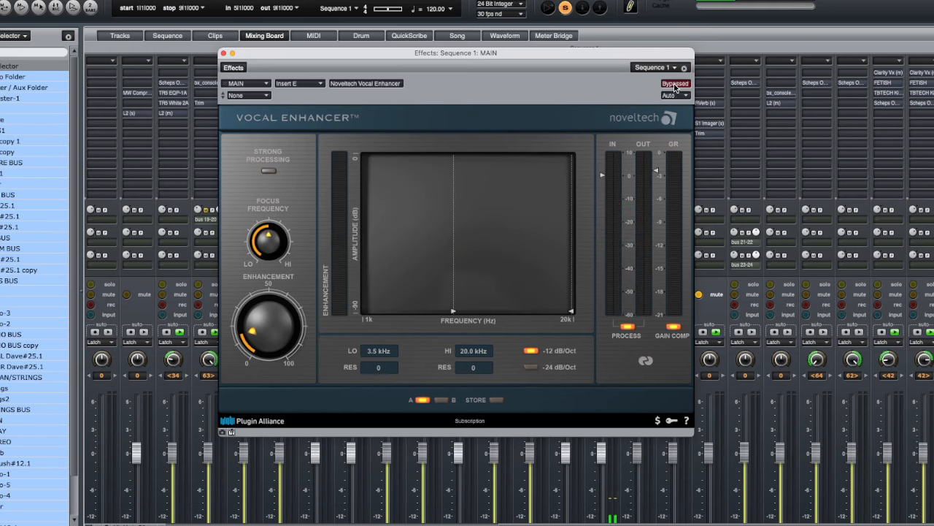
left_click(674, 84)
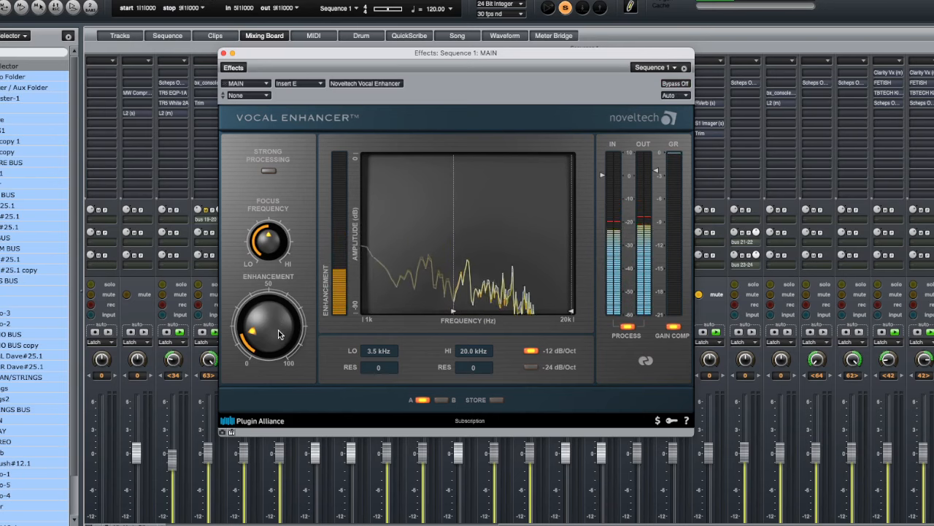
mouse_move(278, 331)
left_mouse_down()
mouse_move(286, 254)
mouse_move(284, 343)
mouse_move(279, 329)
left_mouse_up()
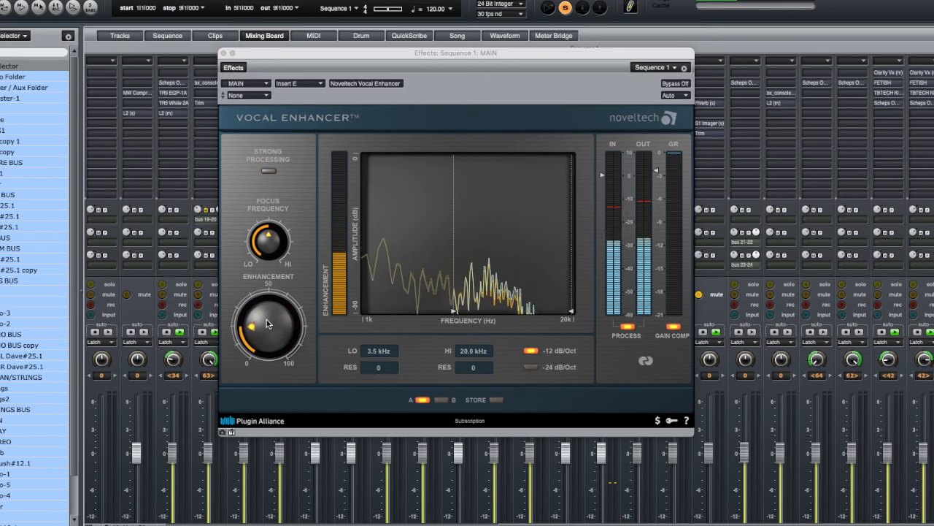
left_click(224, 53)
- Open the TDR Molotok and FETISH inserts on MAIN in turn, closing each plugin window
double_click(601, 124)
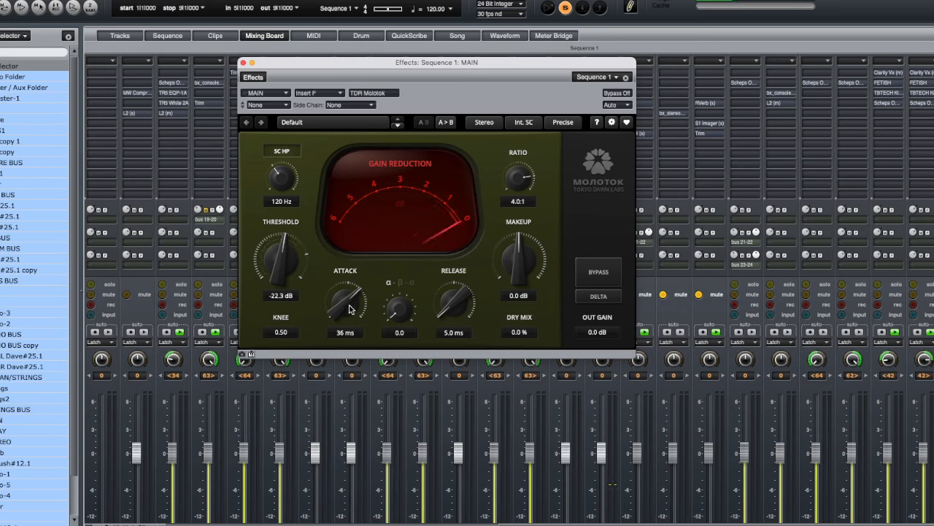
left_click(244, 63)
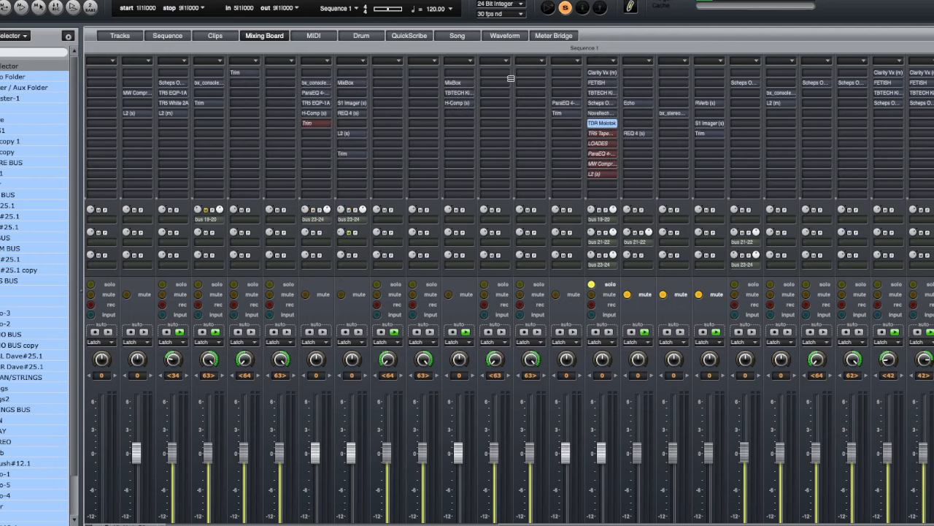
left_click(597, 83)
left_click_drag(592, 139, 576, 164)
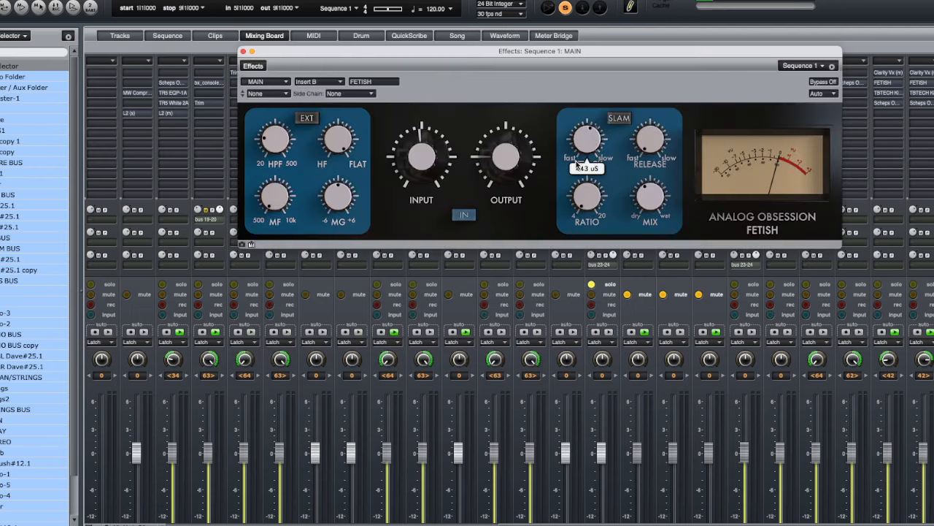
left_click(243, 52)
- Open the TR5 Tape Machine 24 insert on MAIN, start playback, and close the plugin window
left_click(601, 133)
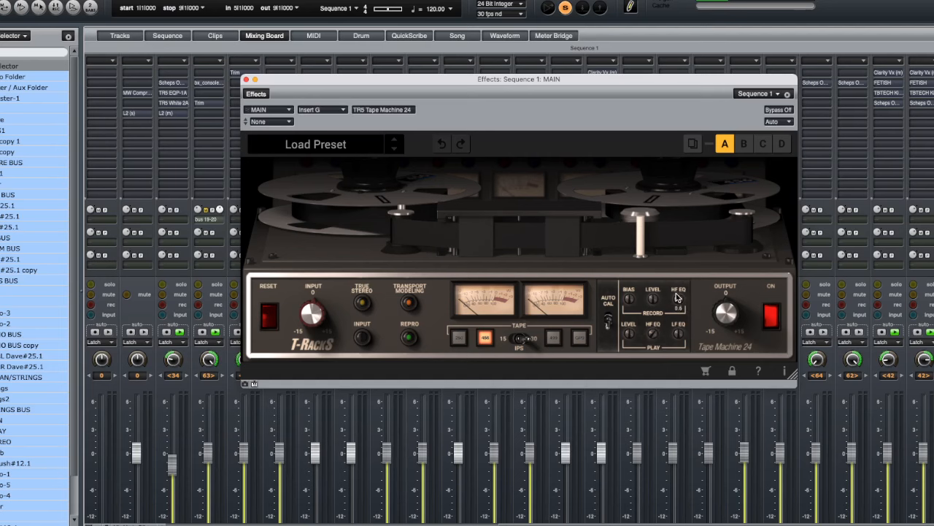
mouse_move(655, 338)
key("space")
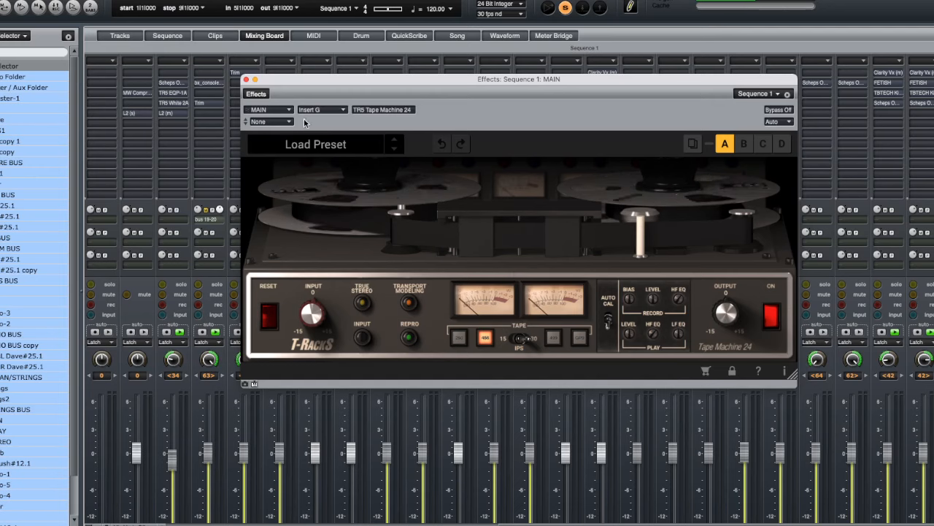
left_click(246, 78)
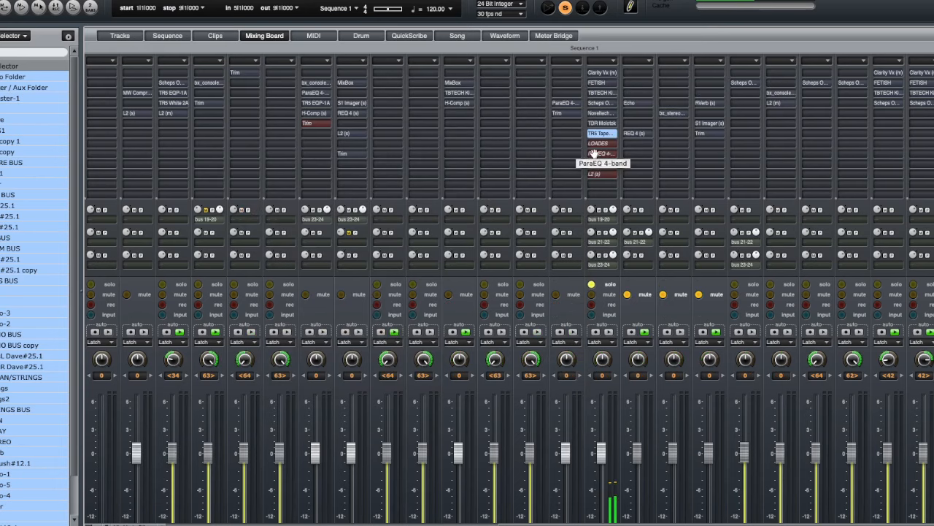
- Open the LOADES insert on MAIN, move its window, switch its bypass off, and close it
double_click(598, 144)
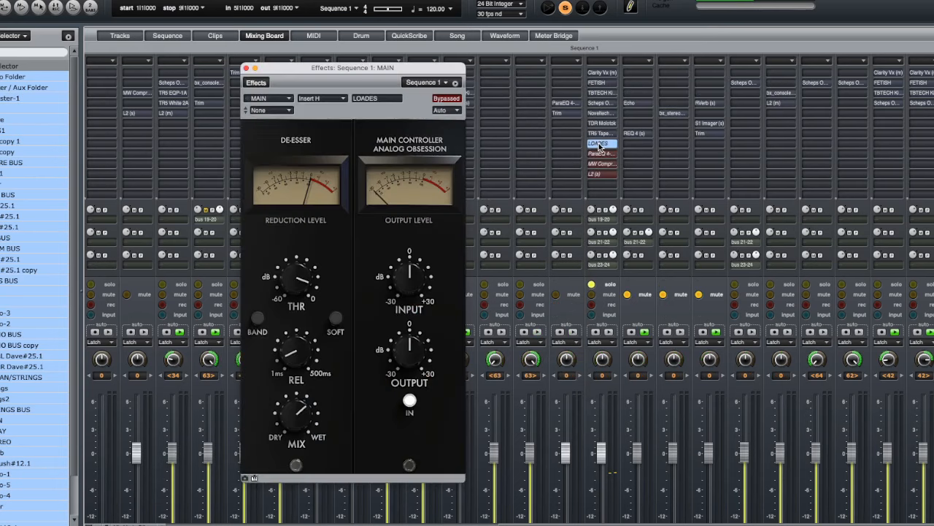
left_click_drag(395, 68, 510, 51)
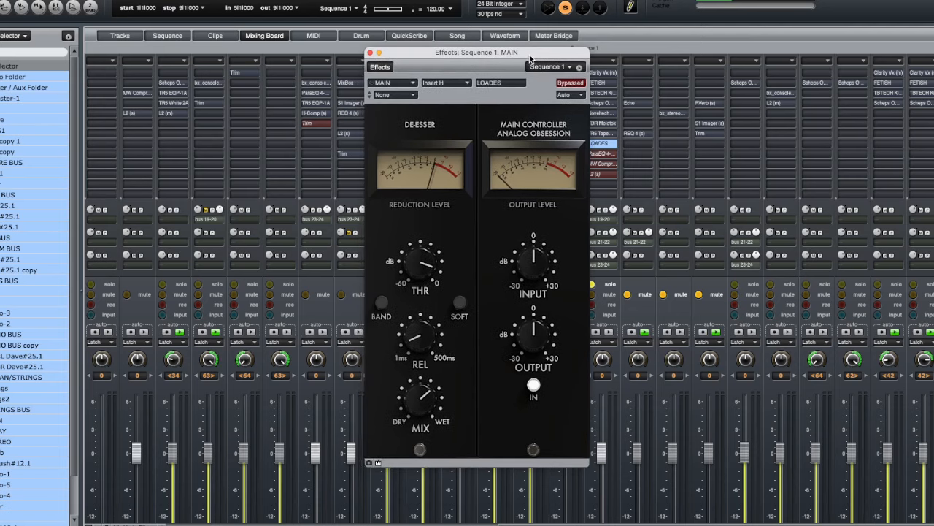
left_click(566, 84)
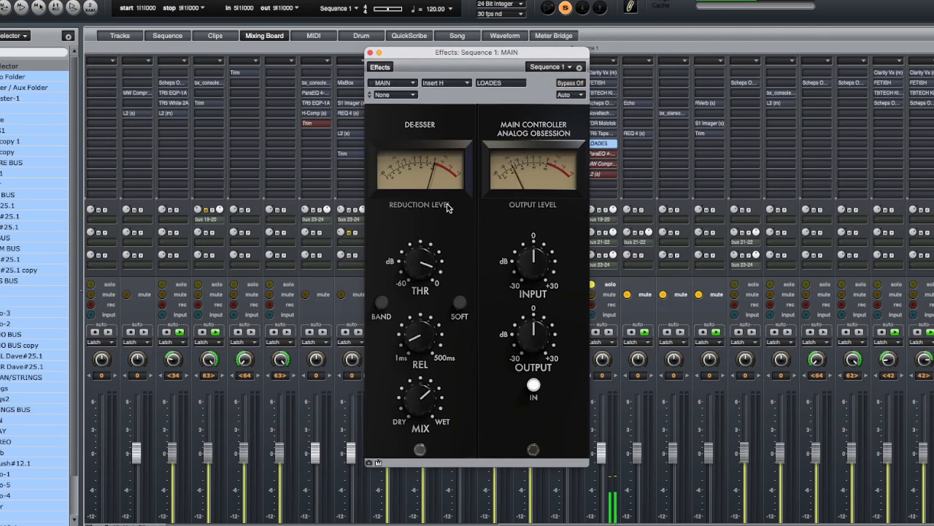
left_click(371, 53)
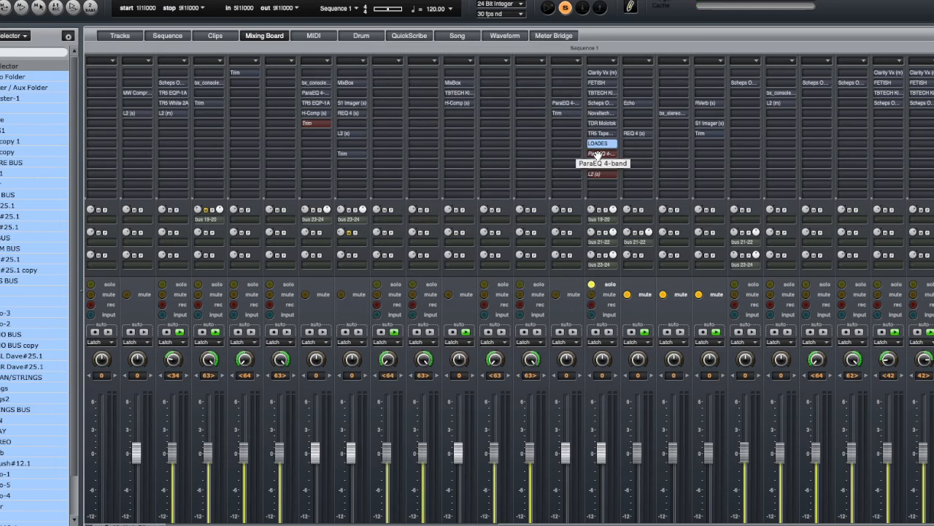
- Open the ParaEQ 4-band insert on MAIN, switch its bypass off, and close the plugin window
double_click(596, 154)
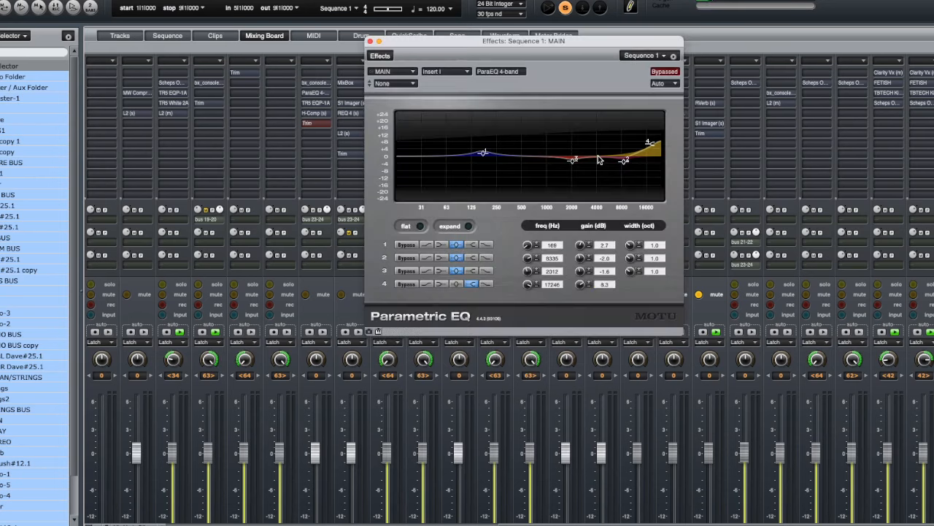
left_click_drag(592, 50, 538, 83)
left_click(589, 102)
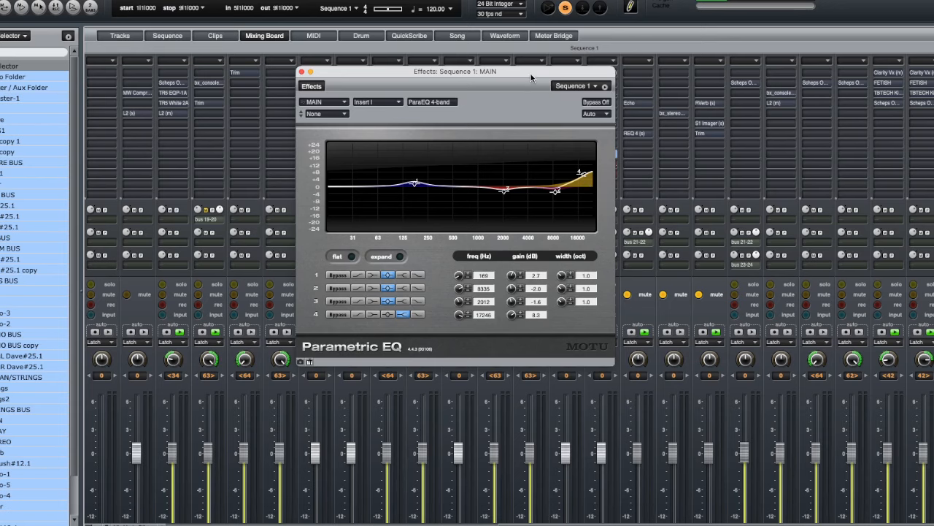
left_click_drag(531, 74, 533, 79)
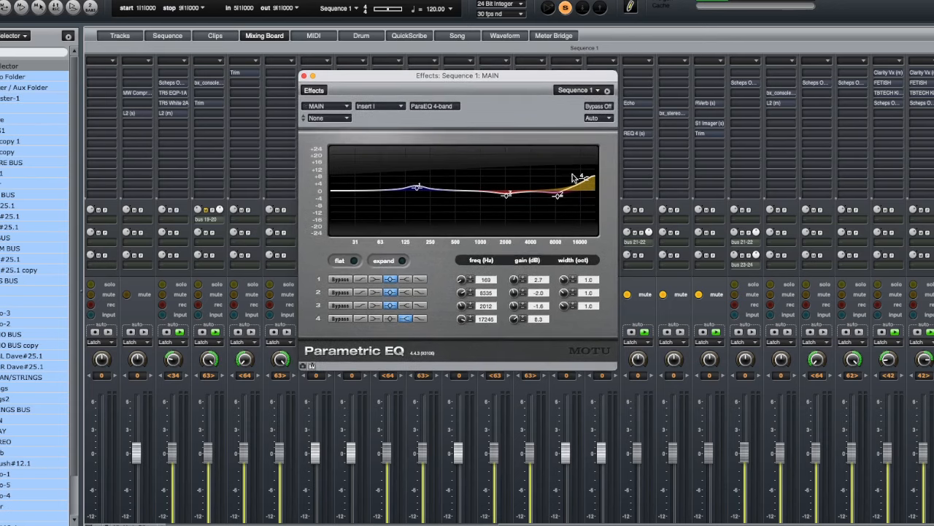
left_click(302, 75)
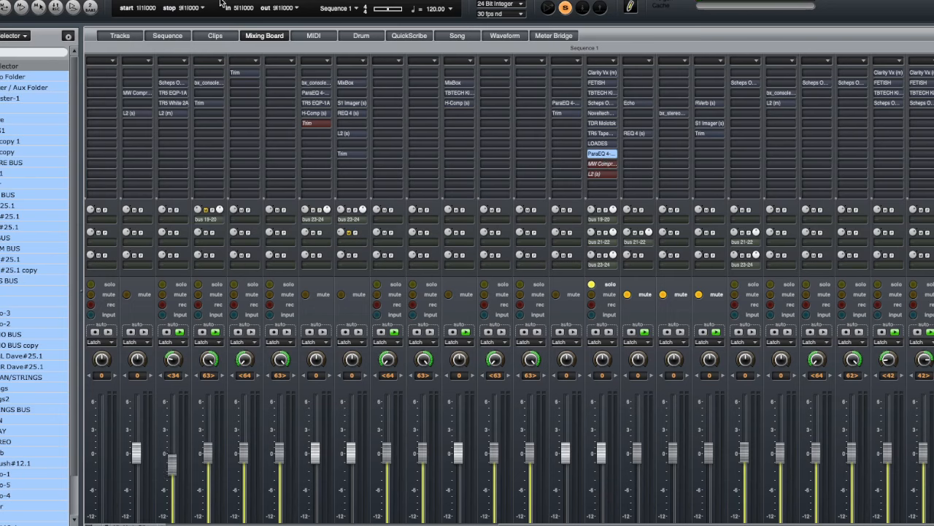
- Open the MW Compressor insert on MAIN, switch its bypass off, toggle playback to audition it, and close the window
double_click(603, 163)
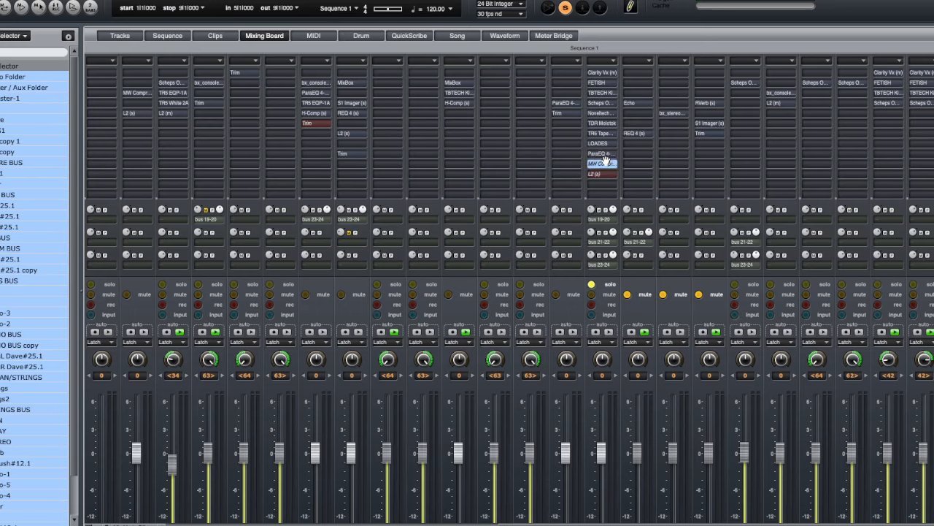
left_click_drag(603, 66, 596, 69)
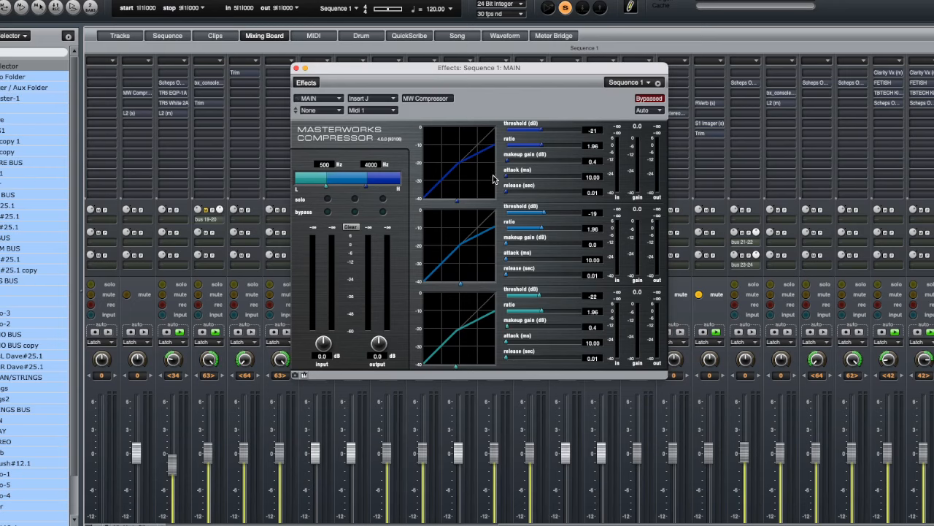
left_click(649, 101)
key("space")
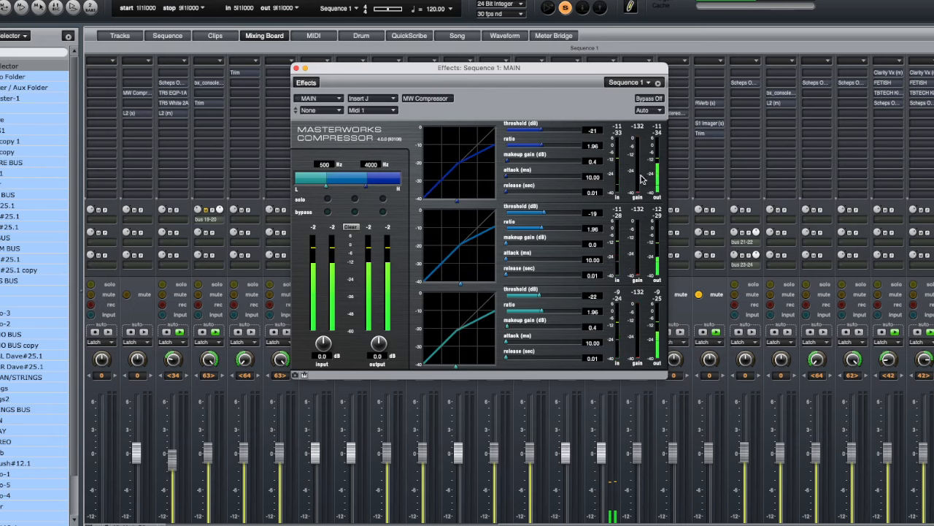
key("space")
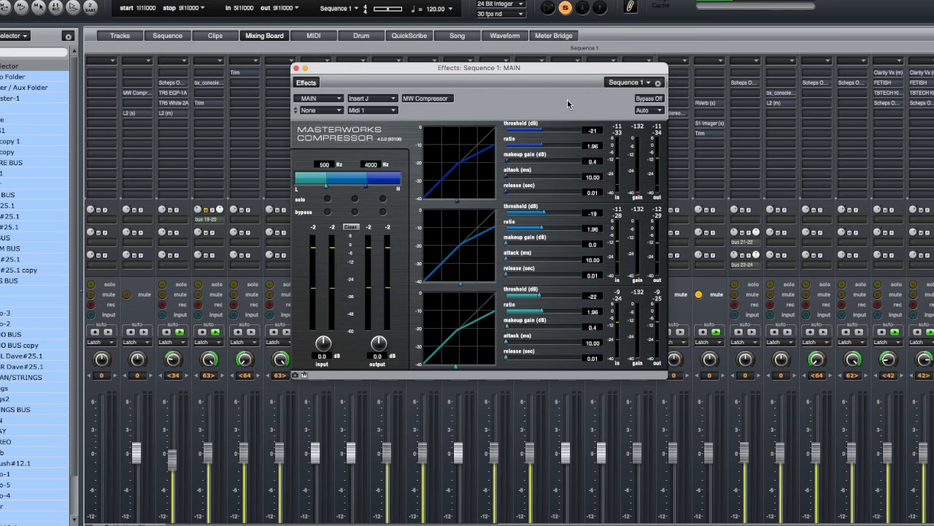
key("space")
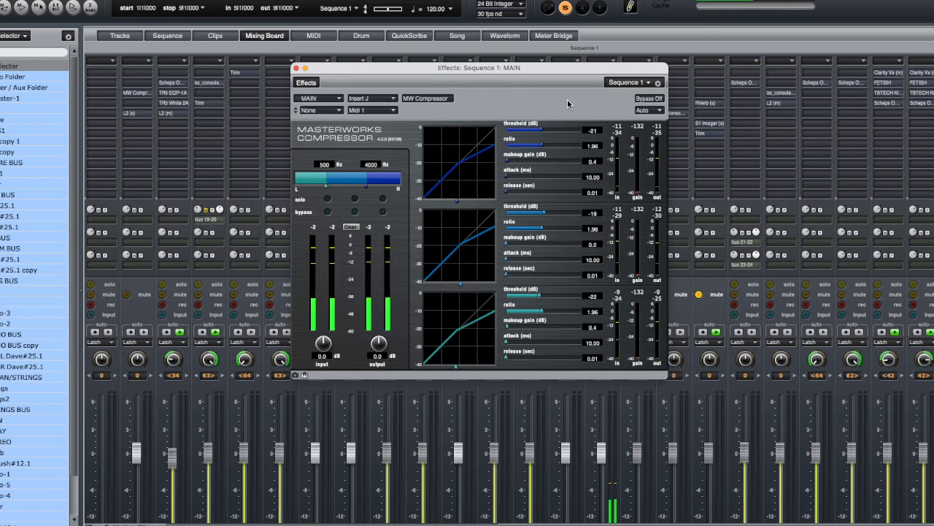
left_click(295, 69)
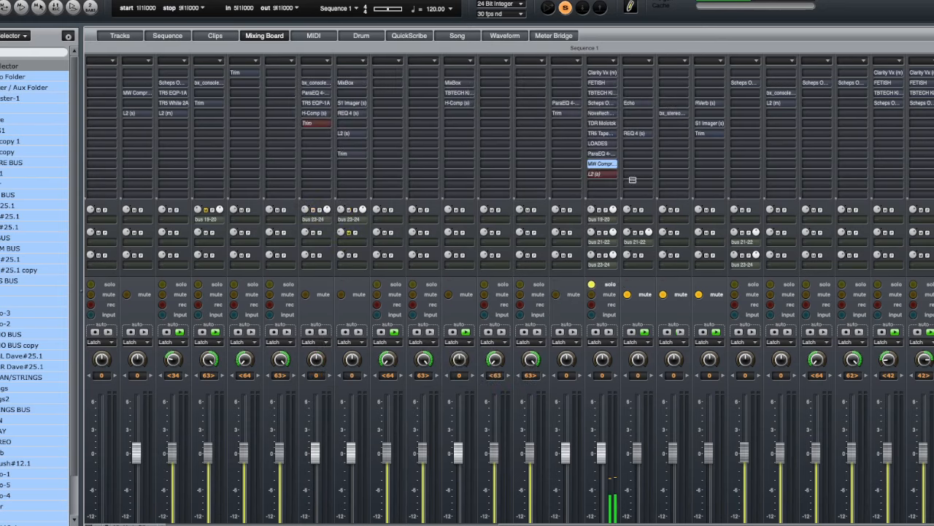
- Open the L2 Ultramaximizer insert on MAIN while toggling playback, then close the plugin window
left_click(595, 172)
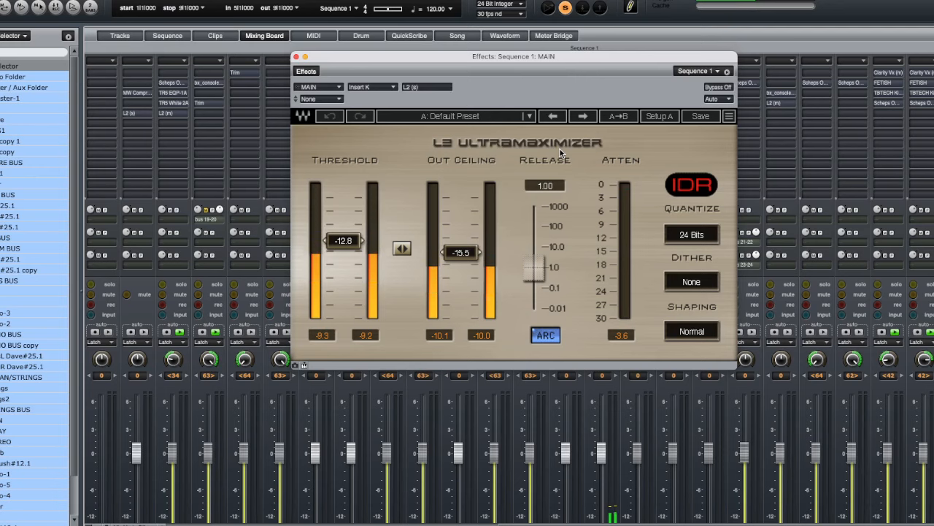
key("space")
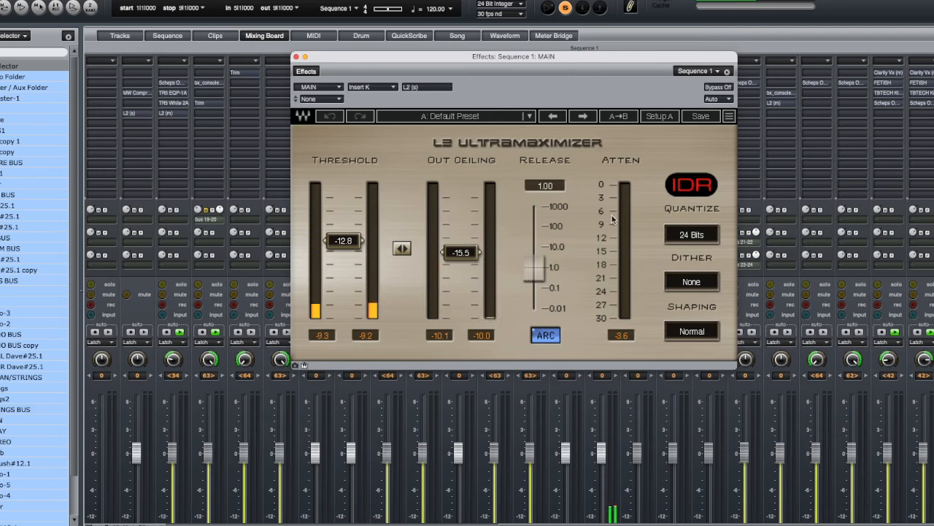
left_click(295, 57)
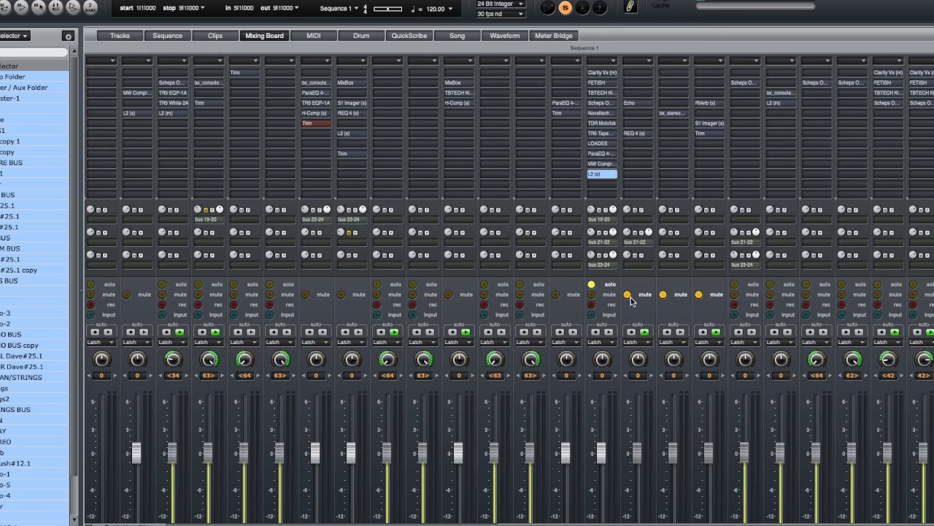
- Unmute the three muted channels beside MAIN and open the bx_stereomaker insert on the STEREO channel
key("space")
left_click_drag(629, 294, 719, 295)
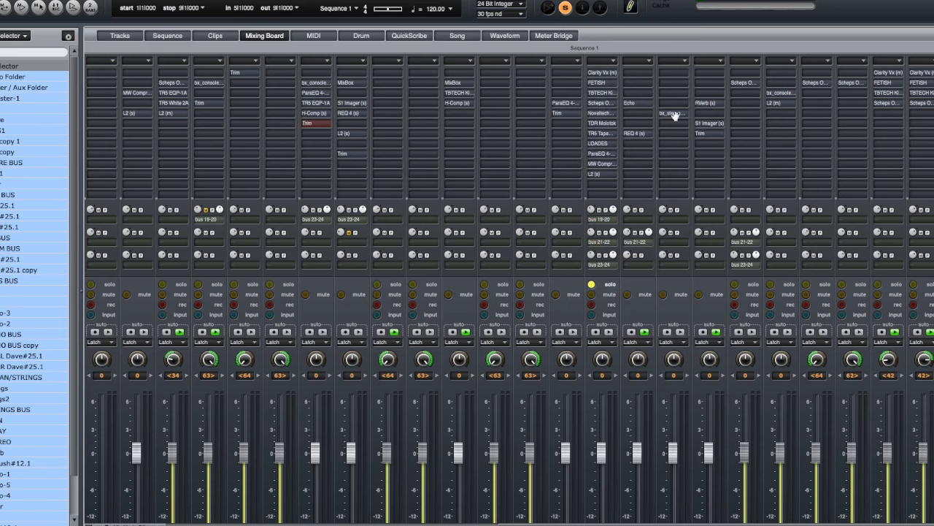
left_click(670, 115)
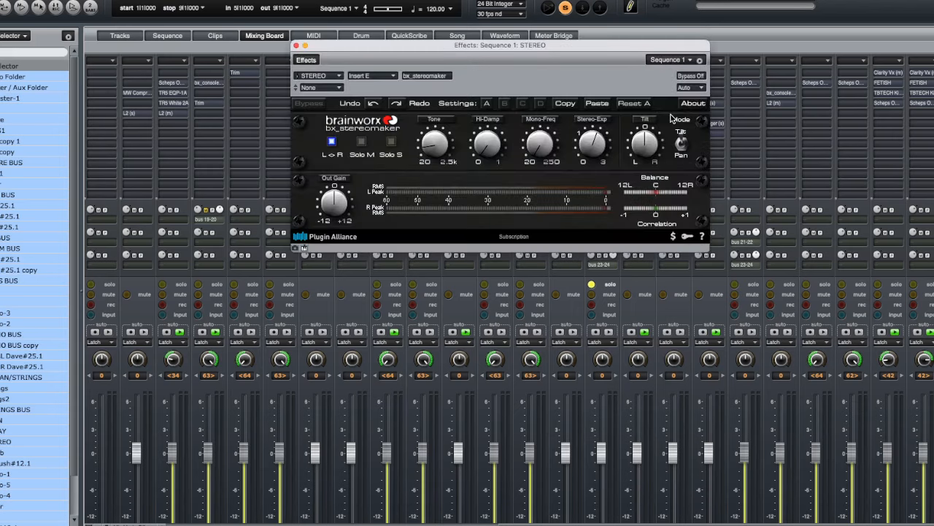
- Close the bx_stereomaker window, unsolo the MAIN channel, and start playback of the full mix
left_click(296, 46)
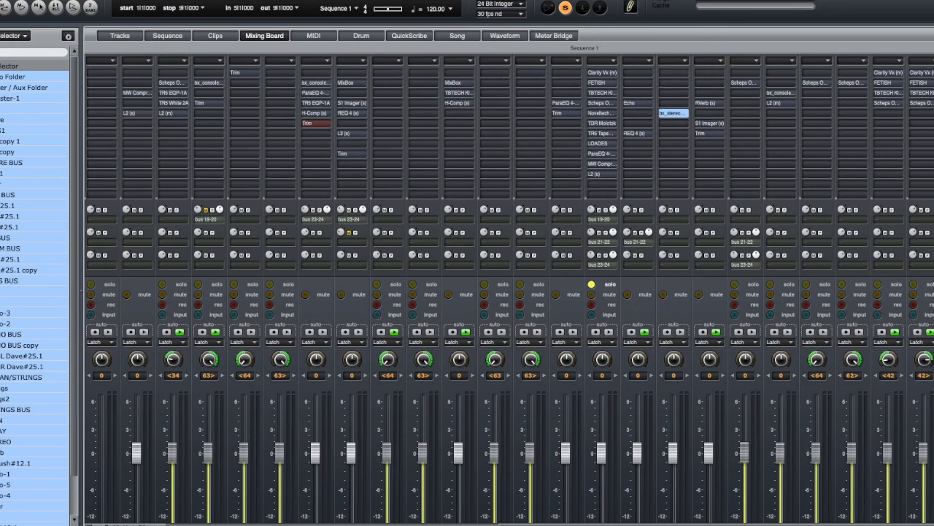
scroll(668, 304, "down", 5)
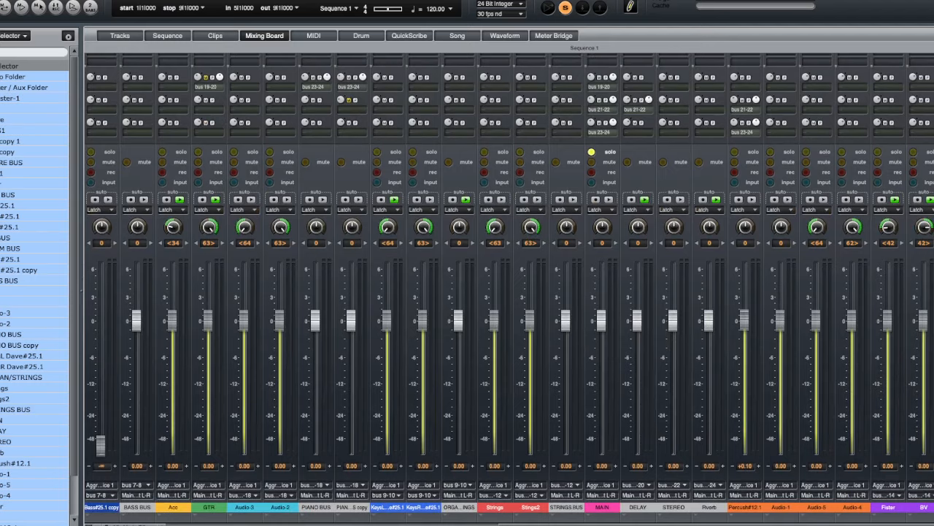
scroll(509, 294, "up", 1)
scroll(510, 294, "down", 1)
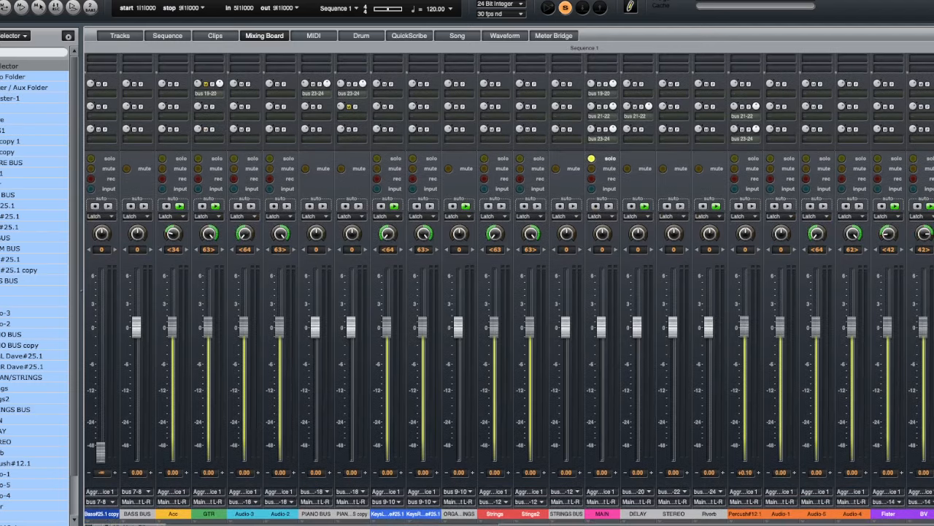
left_click(610, 159)
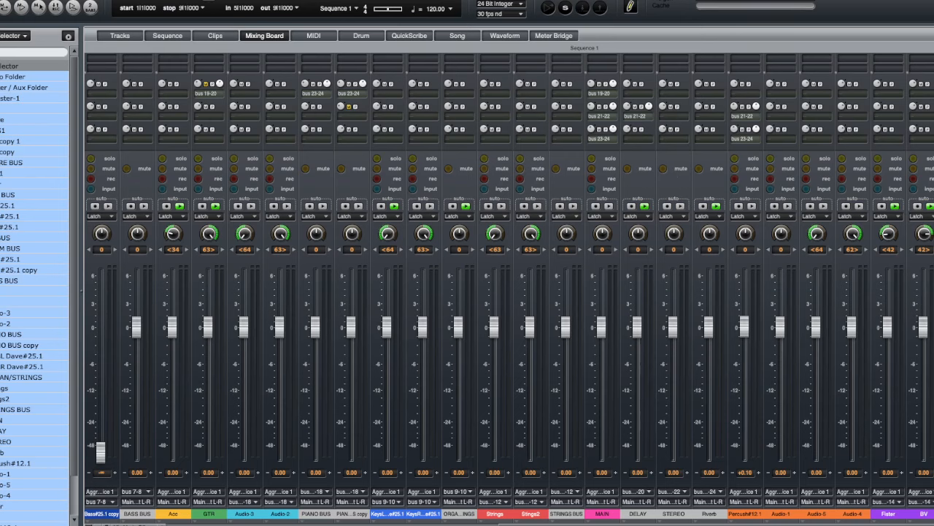
key("space")
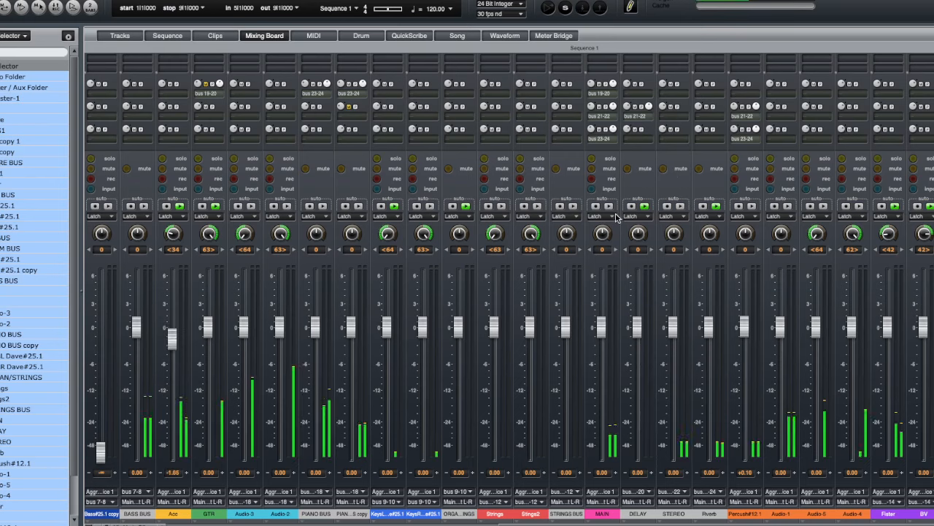
left_click(609, 208)
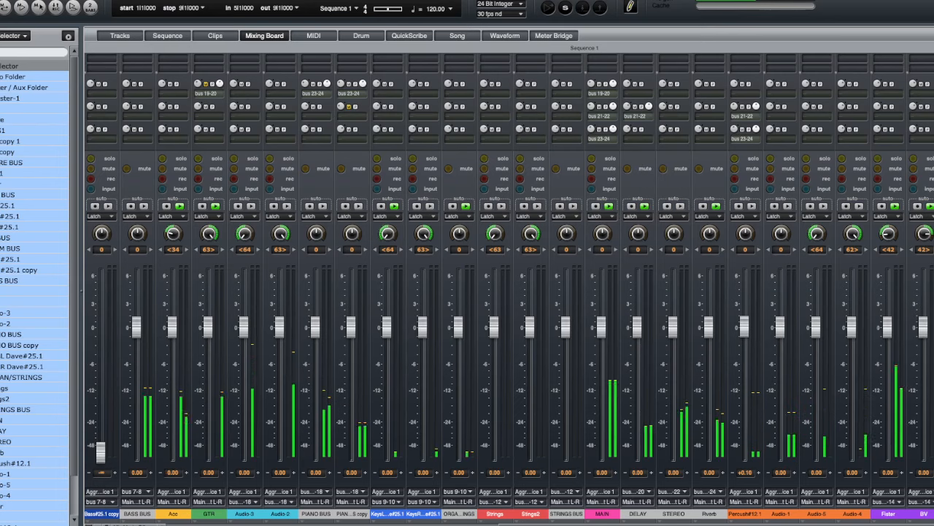
- Bring the Master-1 channel into view and reset its fader to its default level while toggling playback
scroll(508, 292, "left", 10)
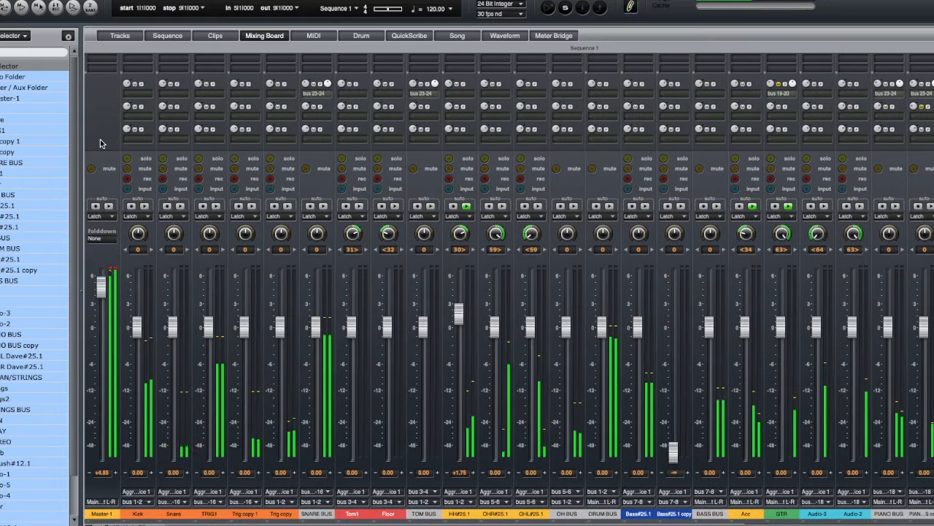
scroll(101, 140, "up", 5)
key("space")
double_click(99, 413)
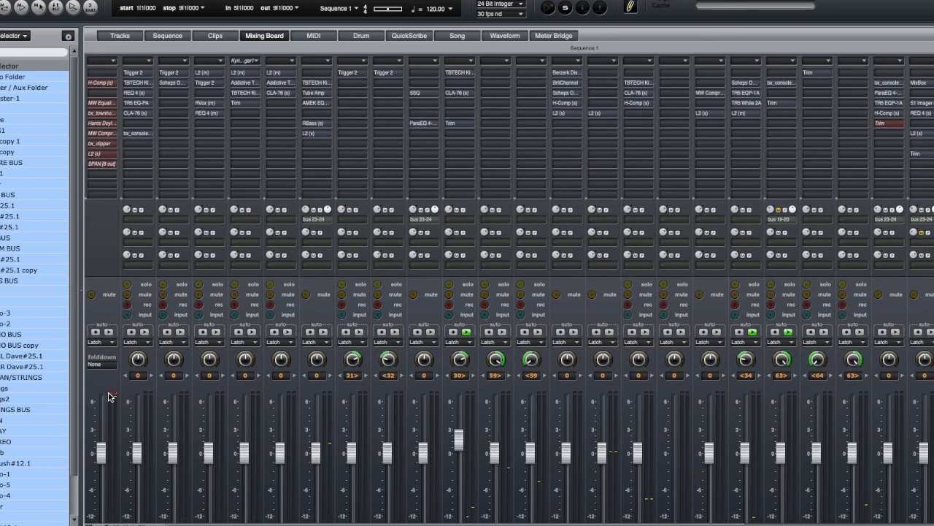
left_click(110, 393)
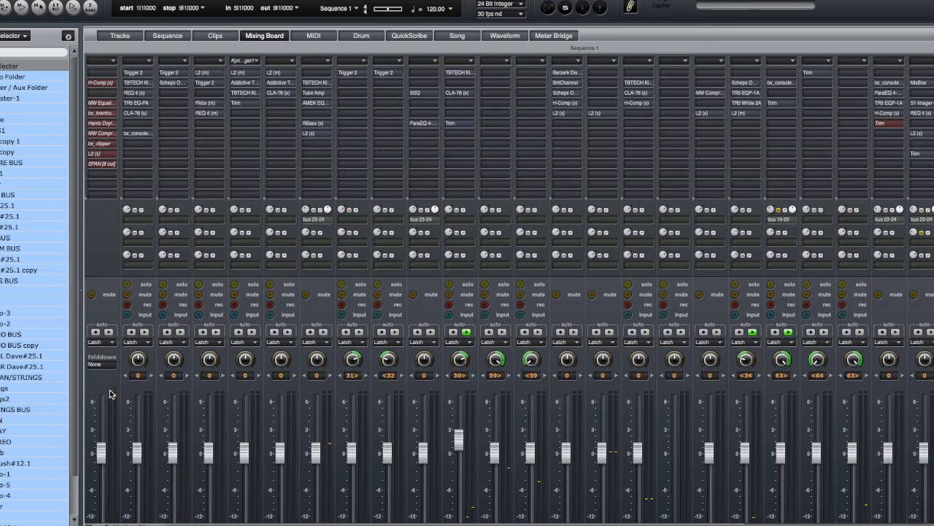
key("space")
- Open the H-Comp insert on Master-1 and switch its bypass off
double_click(102, 82)
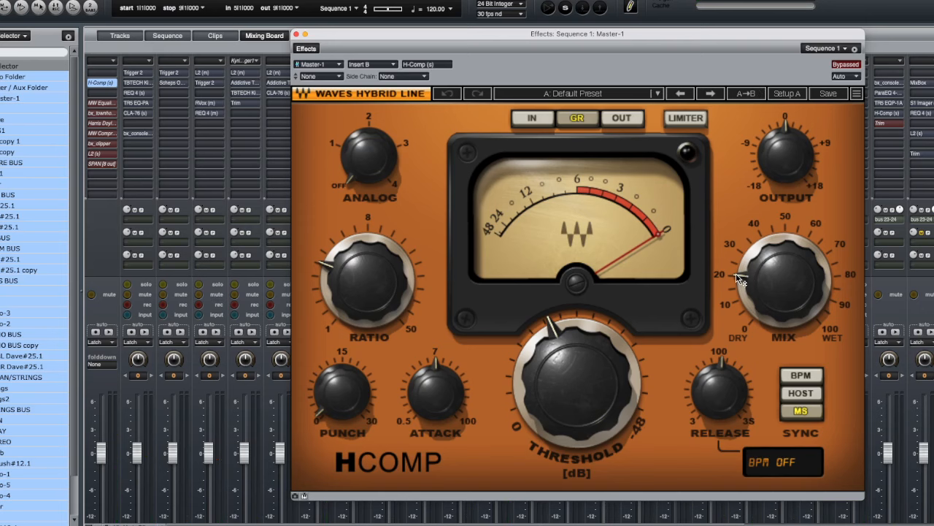
mouse_move(738, 278)
left_click(846, 64)
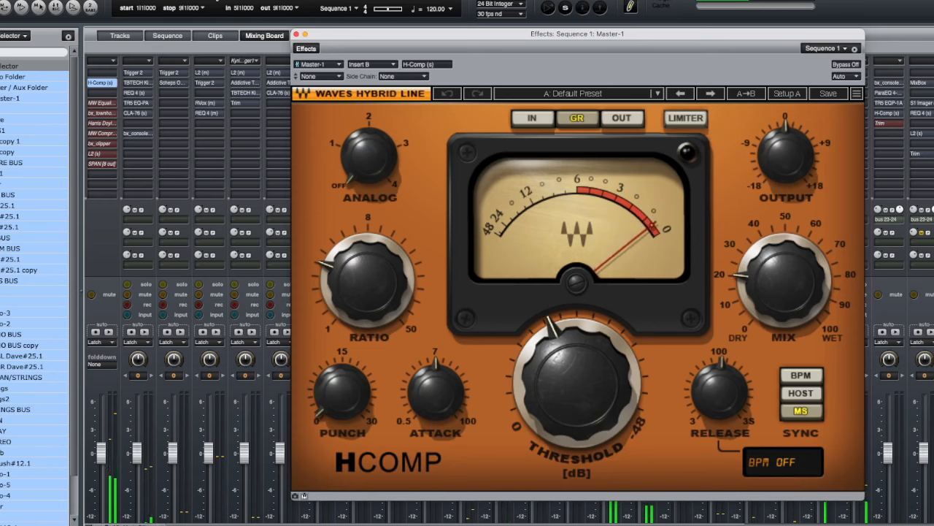
- Open the MW Equalizer insert on Master-1, switch its bypass off, and close both plugin windows
left_click(111, 108)
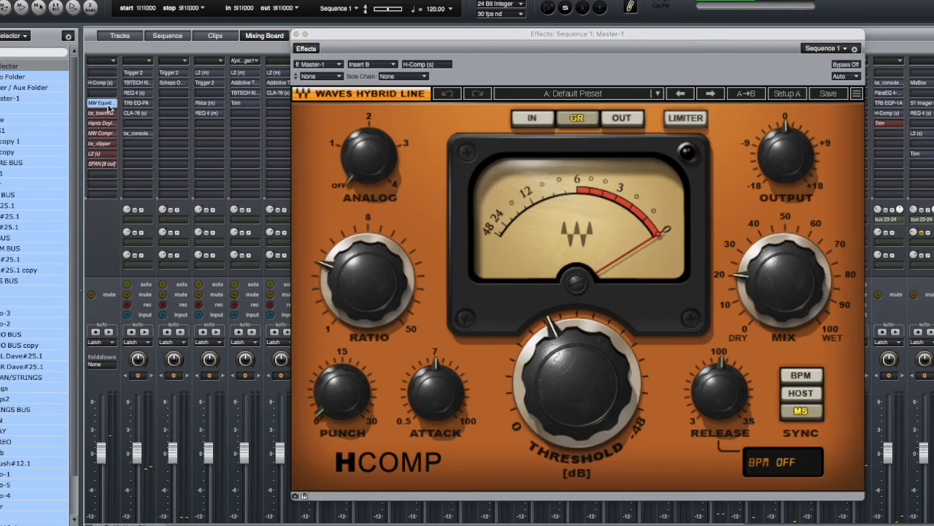
left_click_drag(441, 156, 445, 108)
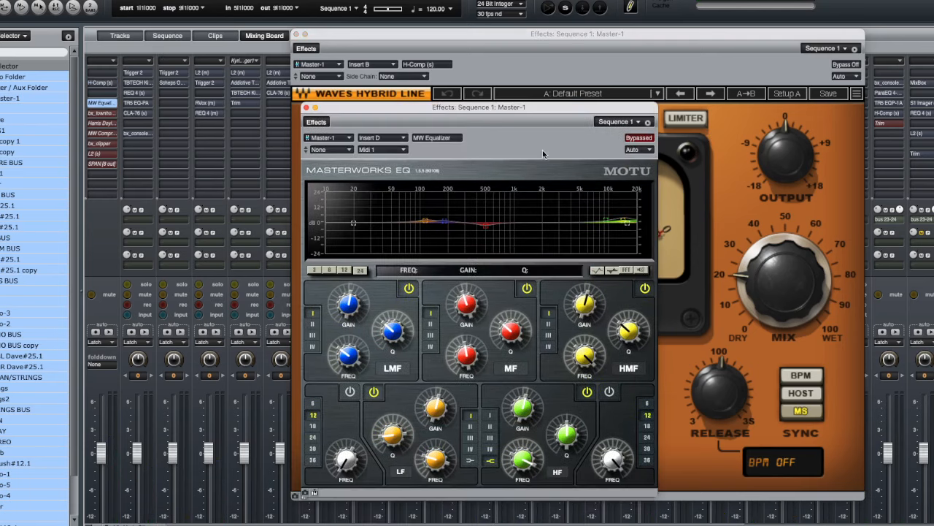
left_click(639, 138)
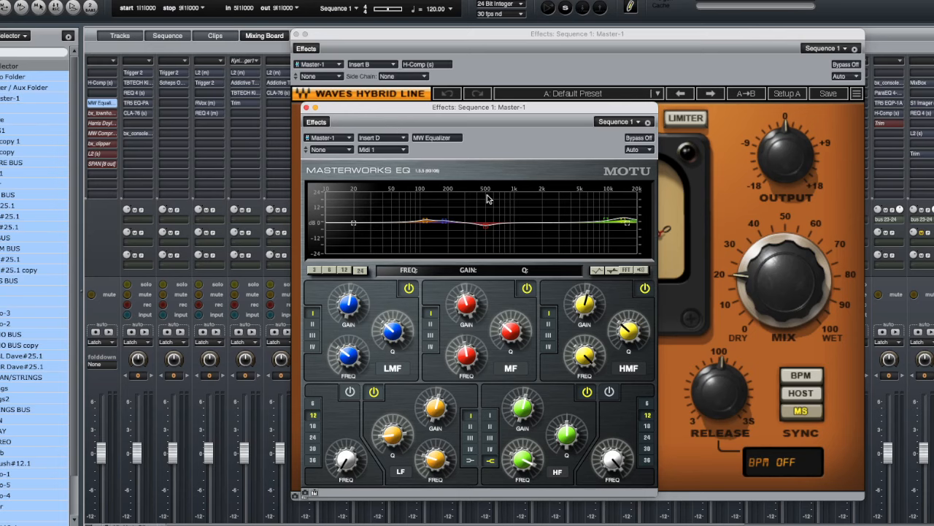
left_click(306, 108)
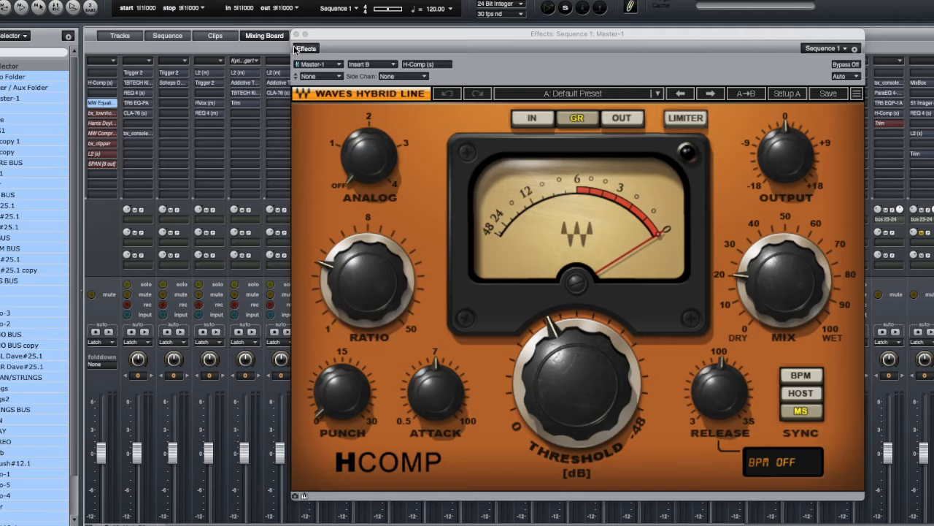
left_click(297, 35)
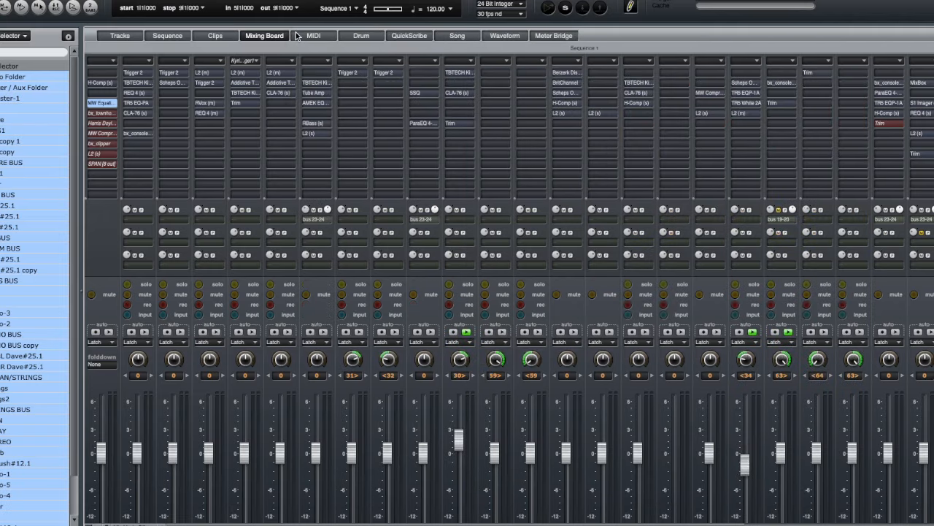
- Open the bx_townhouse Buss Compressor insert on Master-1, toggle its bypass to audition it, leave it off, and close it
left_click(106, 114)
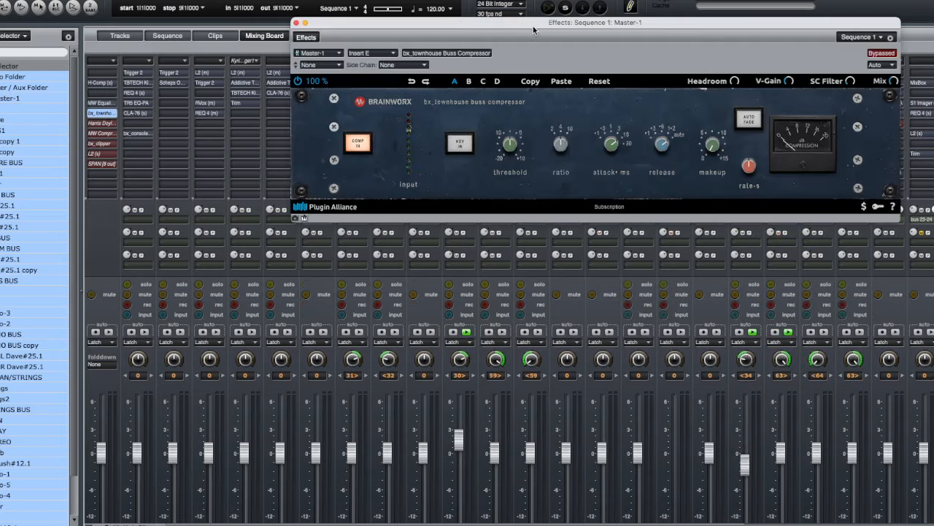
left_click_drag(533, 24, 455, 104)
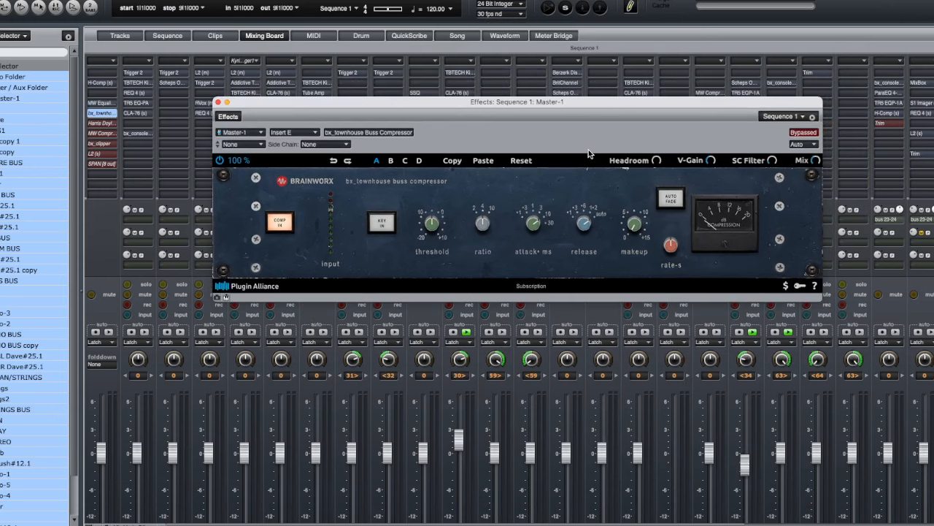
left_click(804, 133)
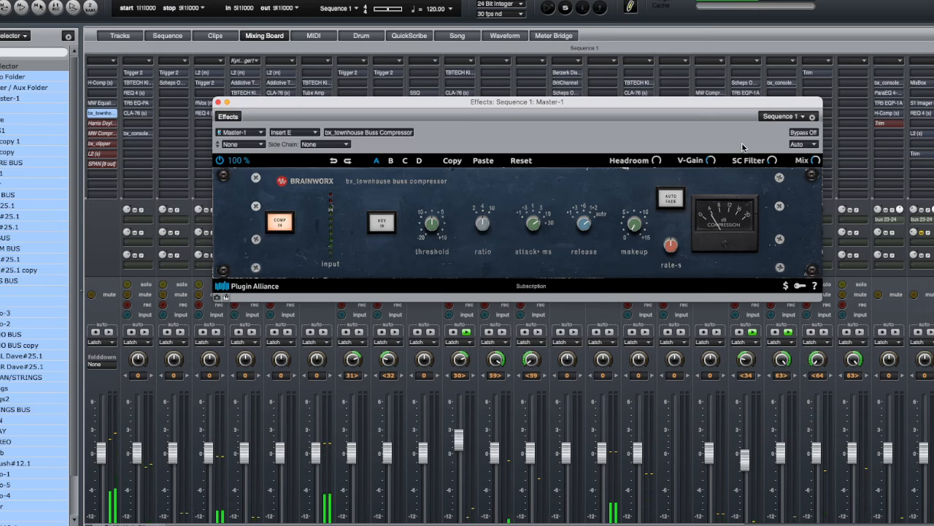
left_click(816, 161)
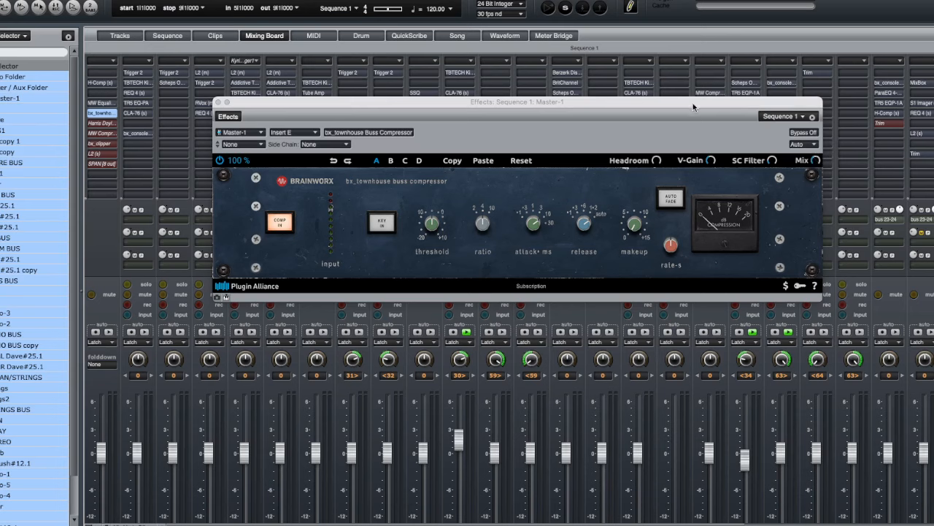
left_click_drag(692, 103, 694, 102)
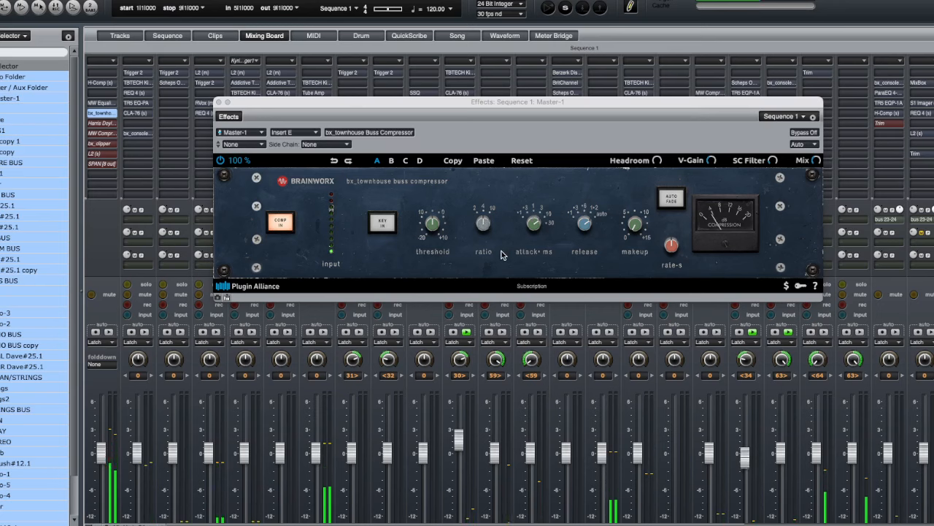
left_click(805, 133)
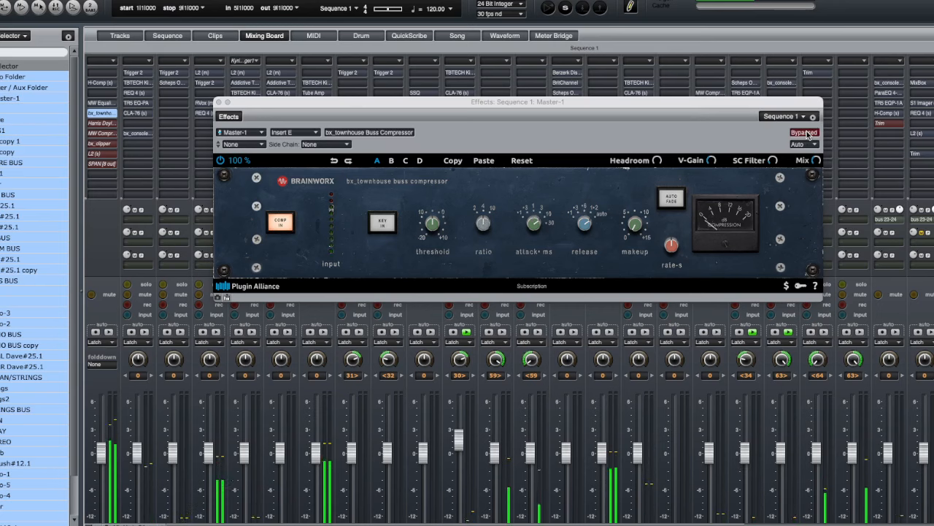
left_click(805, 132)
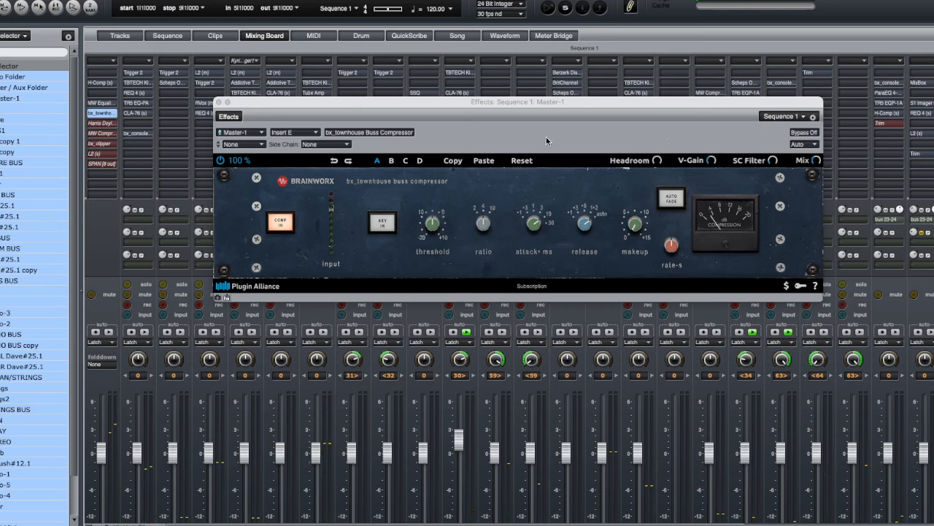
left_click(218, 102)
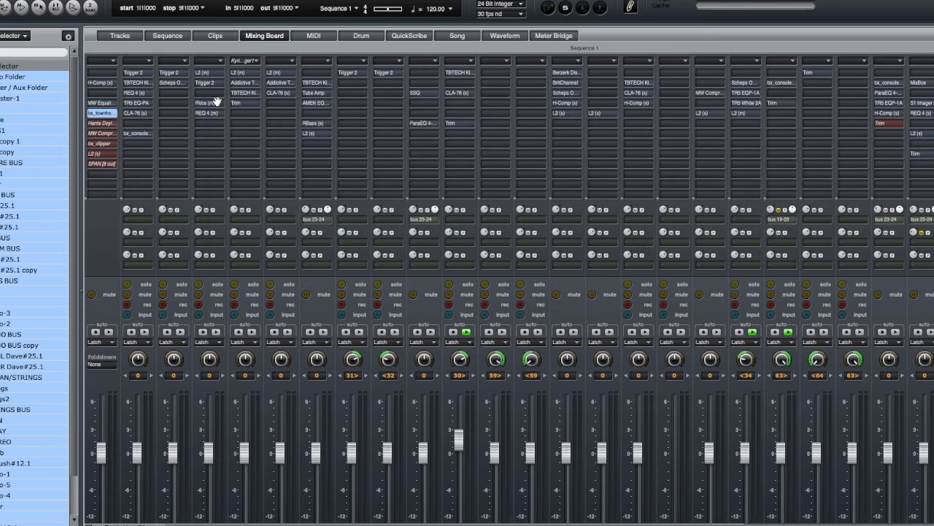
- Open the Harris Doyle Natalus DSCEQ insert on Master-1, toggle its bypass during playback, leave it off, and close it
left_click(111, 125)
double_click(111, 124)
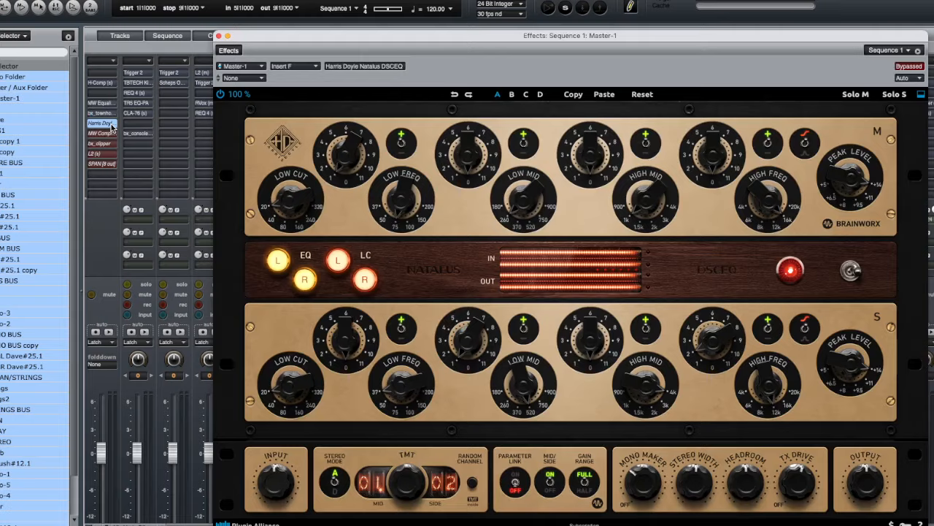
left_click_drag(373, 53, 336, 22)
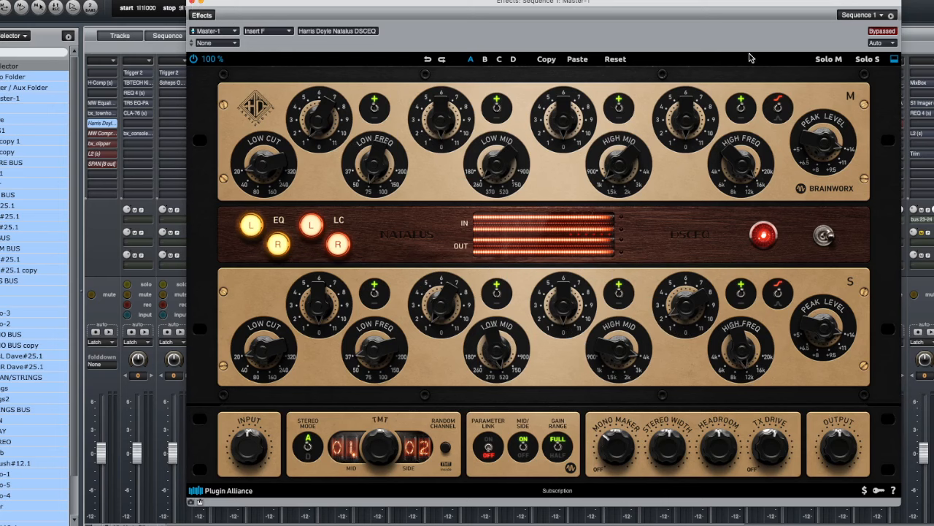
key("space")
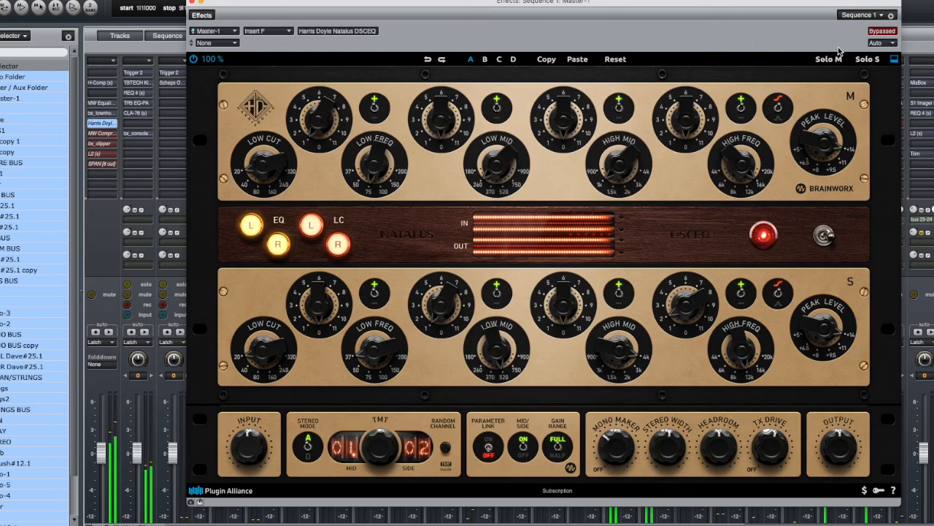
left_click(871, 34)
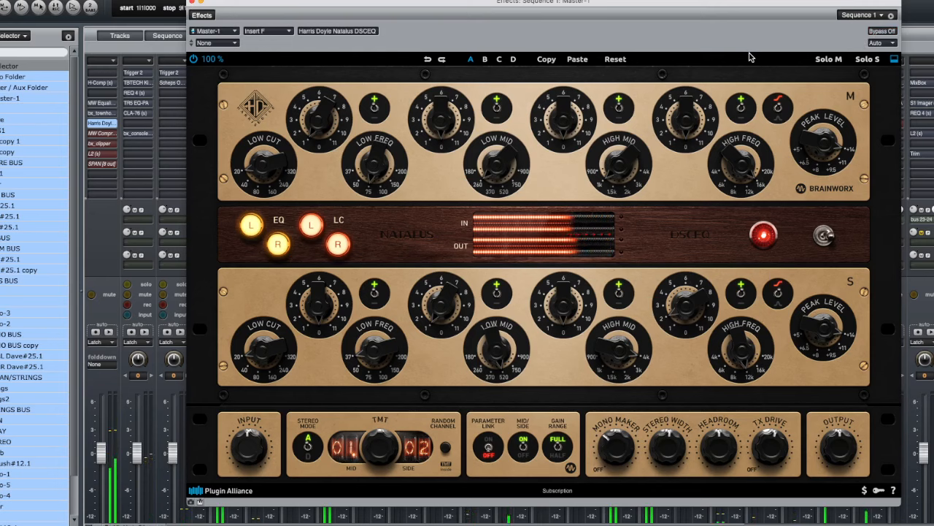
left_click(881, 31)
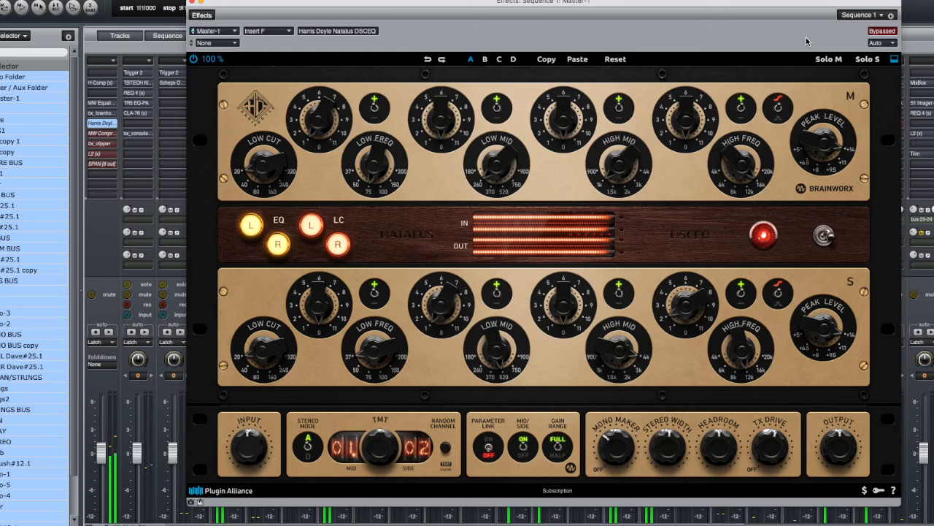
left_click(881, 35)
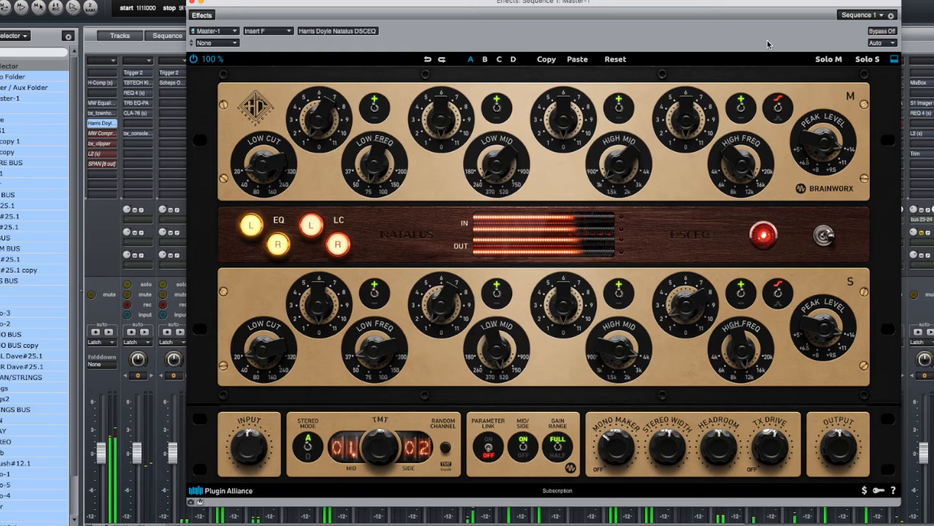
left_click(192, 2)
key("space")
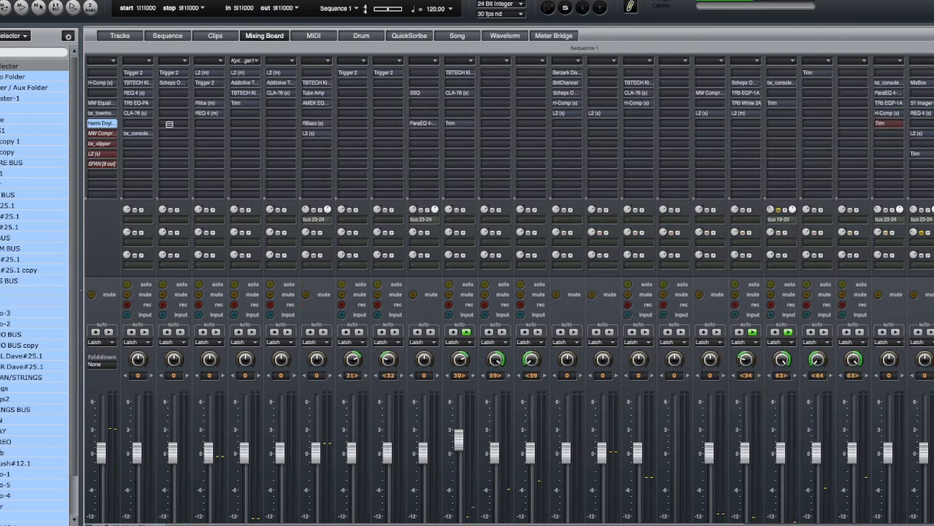
- Open the MW Compressor insert on Master-1, start playback, and switch its bypass off
double_click(96, 135)
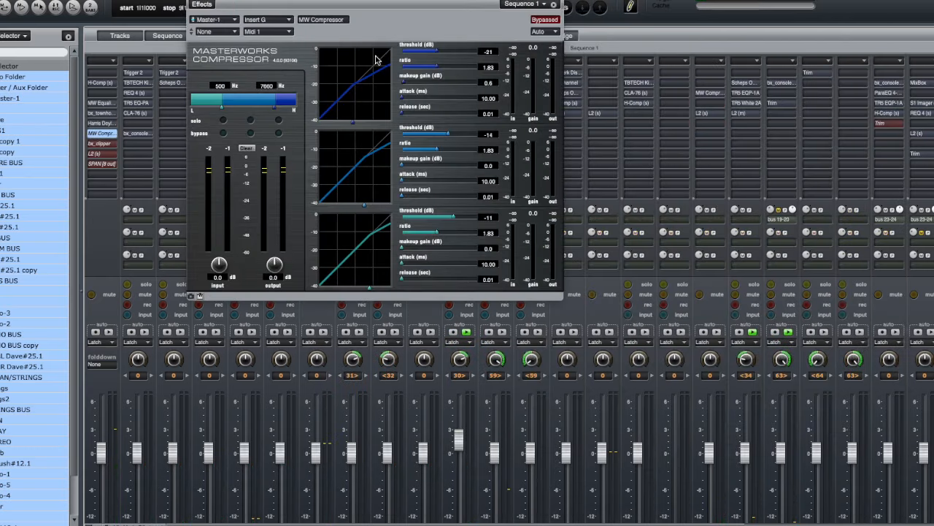
key("space")
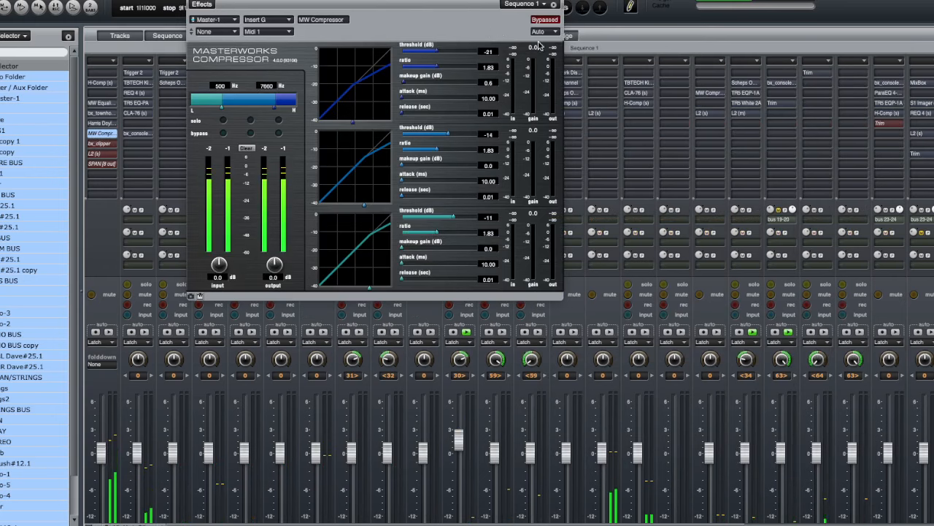
left_click(546, 21)
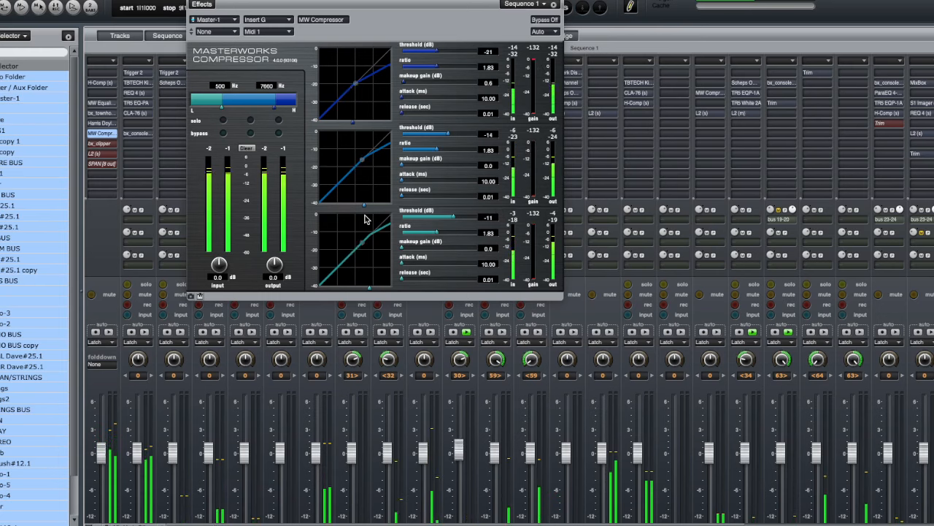
- Open the bx_clipper insert on Master-1, switch its bypass off while toggling playback, and close the MW Compressor window
double_click(100, 143)
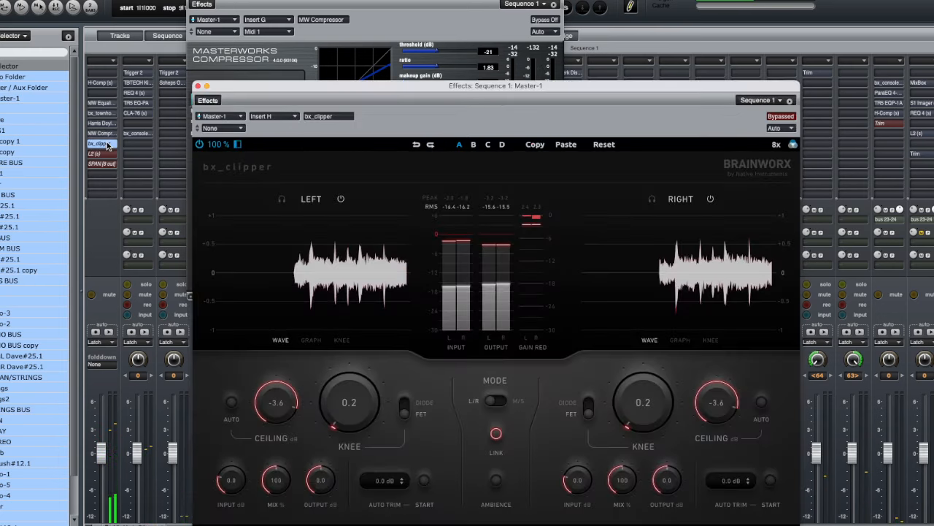
left_click(776, 116)
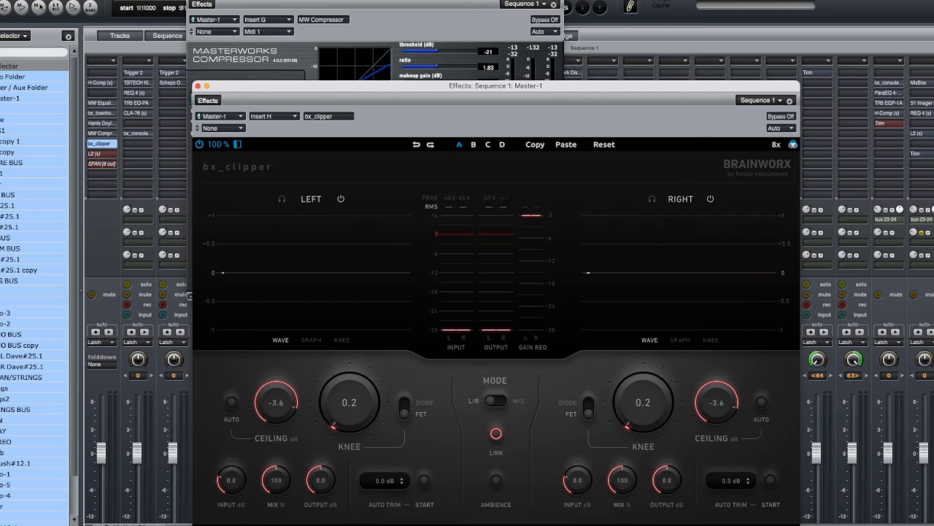
key("space")
left_click(192, 0)
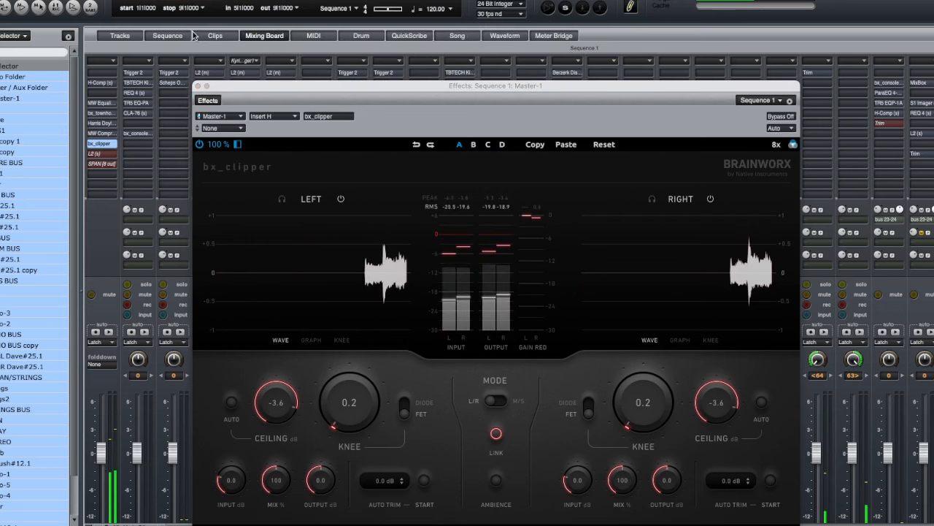
- Close the bx_clipper window, open the L2 Ultramaximizer insert on Master-1, and switch its bypass off
left_click(198, 86)
left_click(102, 154)
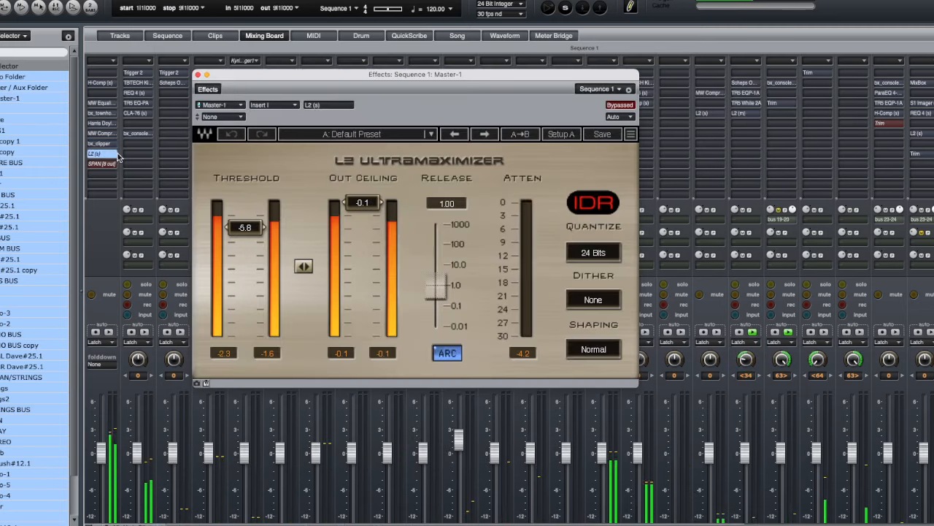
left_click(620, 104)
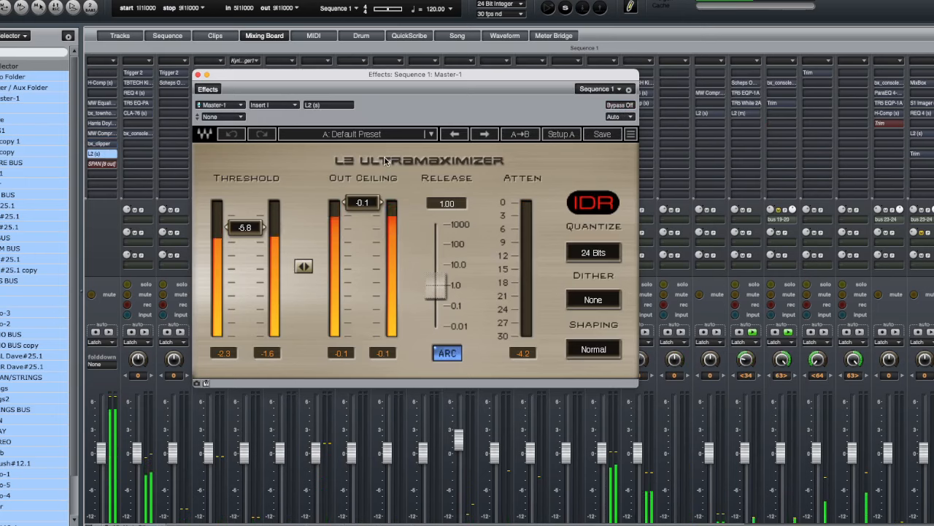
- Pull the Master-1 fader down slightly and close the L2 Ultramaximizer window
left_click_drag(103, 453, 103, 464)
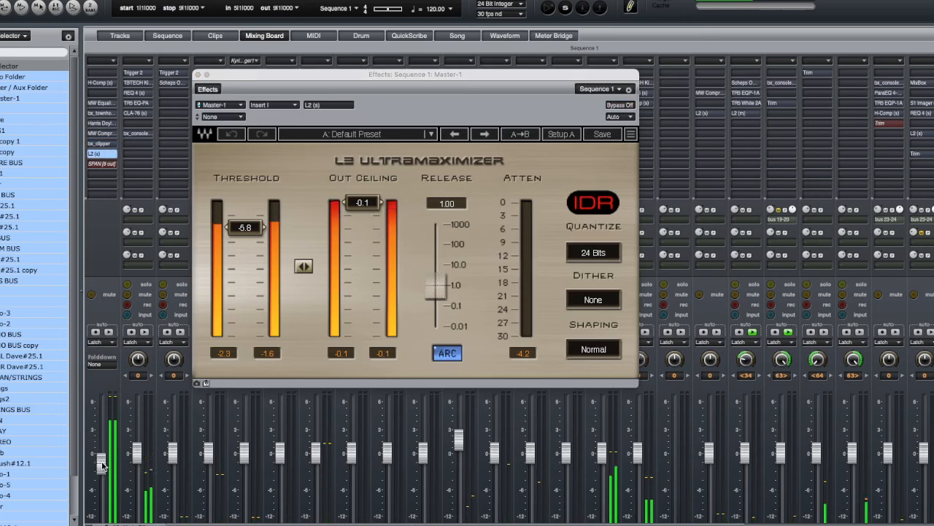
left_click(198, 75)
- Open the SPAN insert on Master-1, switch its bypass off, and close its window
double_click(109, 164)
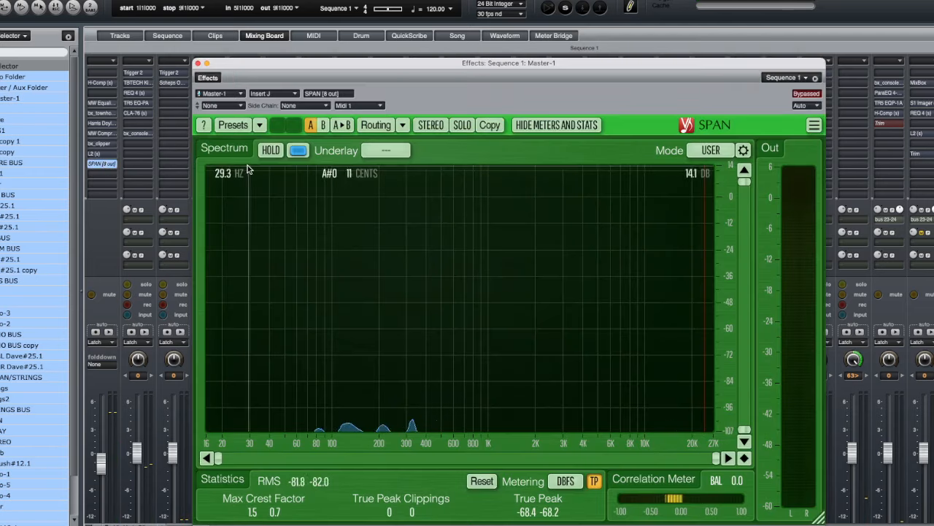
left_click(798, 95)
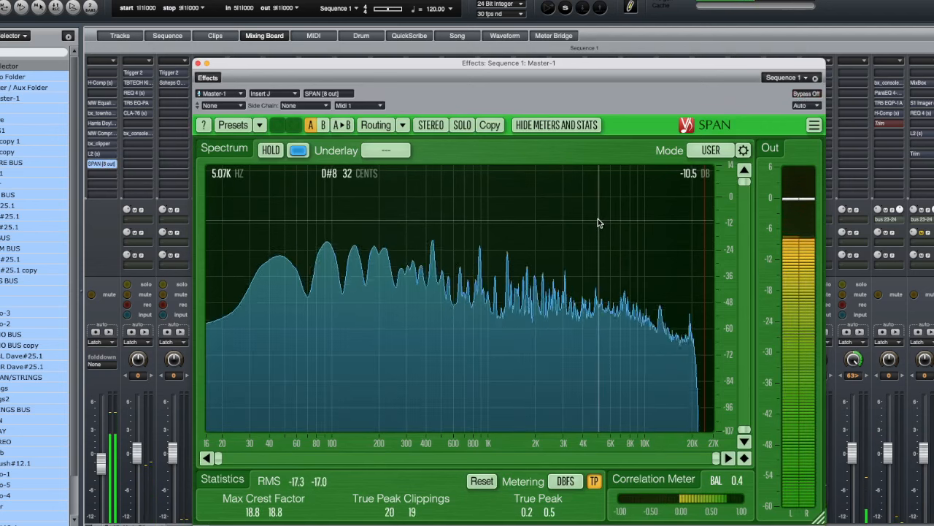
left_click(197, 64)
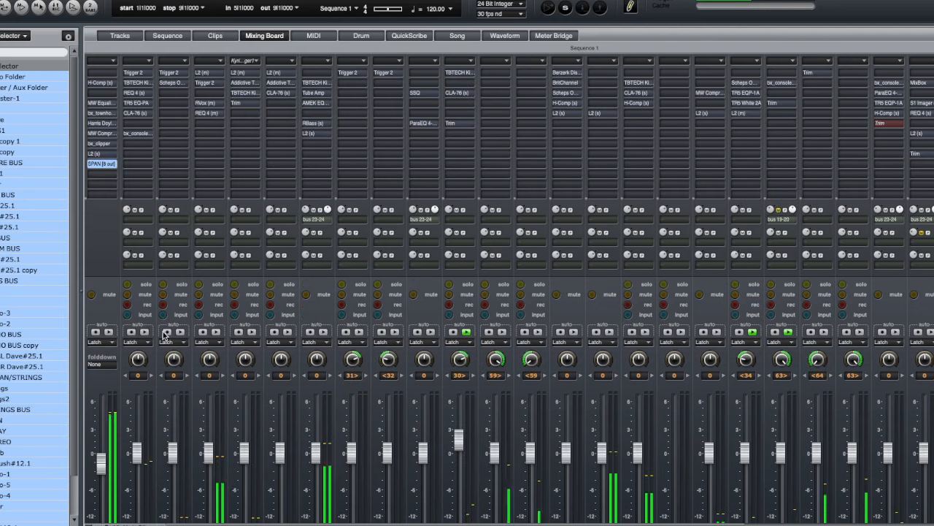
- Stop playback and reset the Master-1 fader to its default level
key("space")
double_click(102, 464)
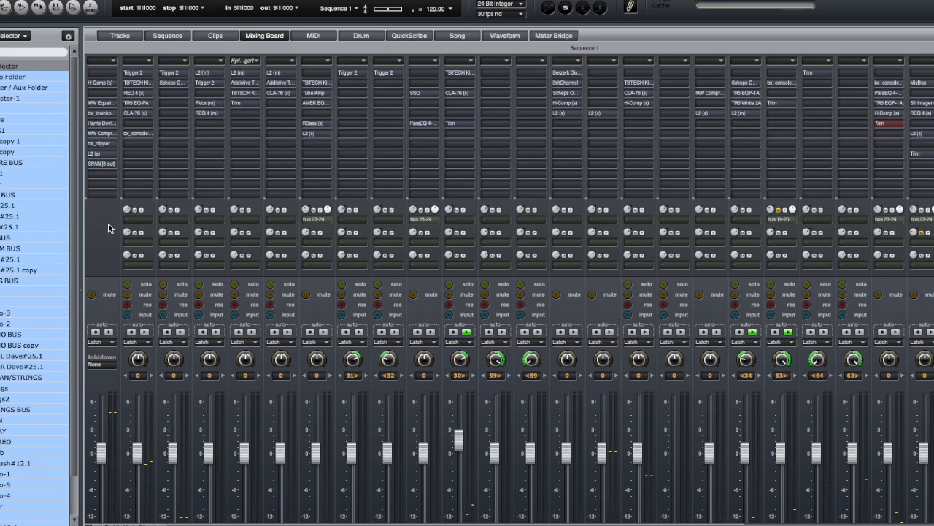